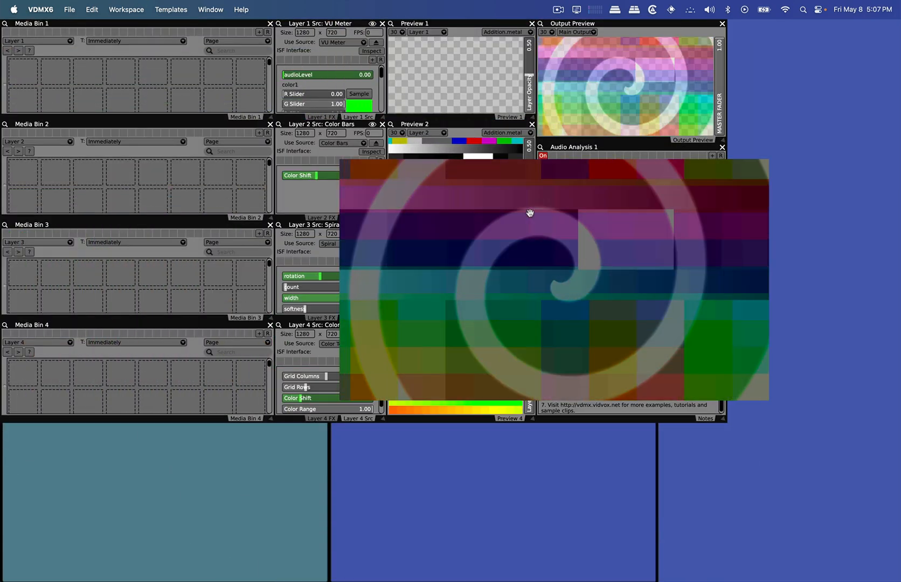
- Shrink the floating output window and move it clear of the workspace windows
drag(855, 524, 608, 404)
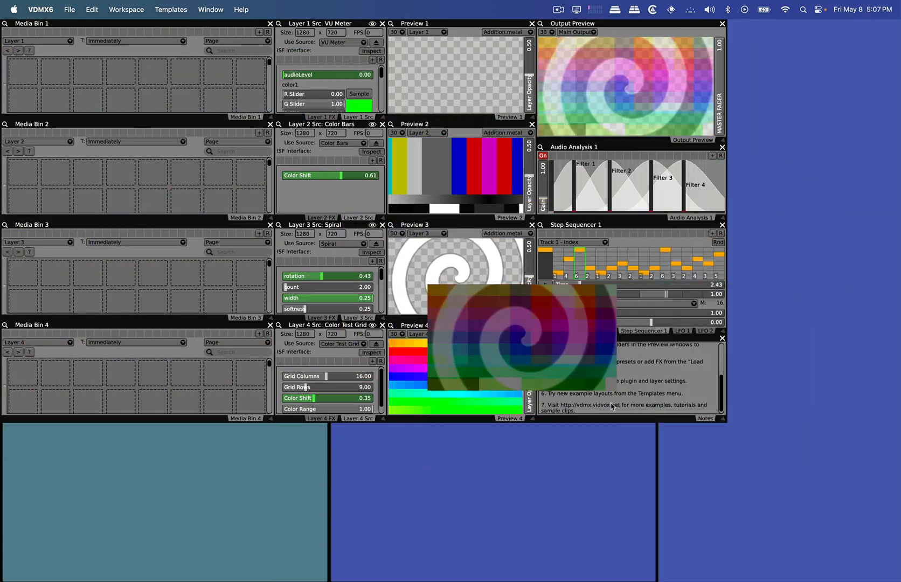
drag(546, 338, 758, 465)
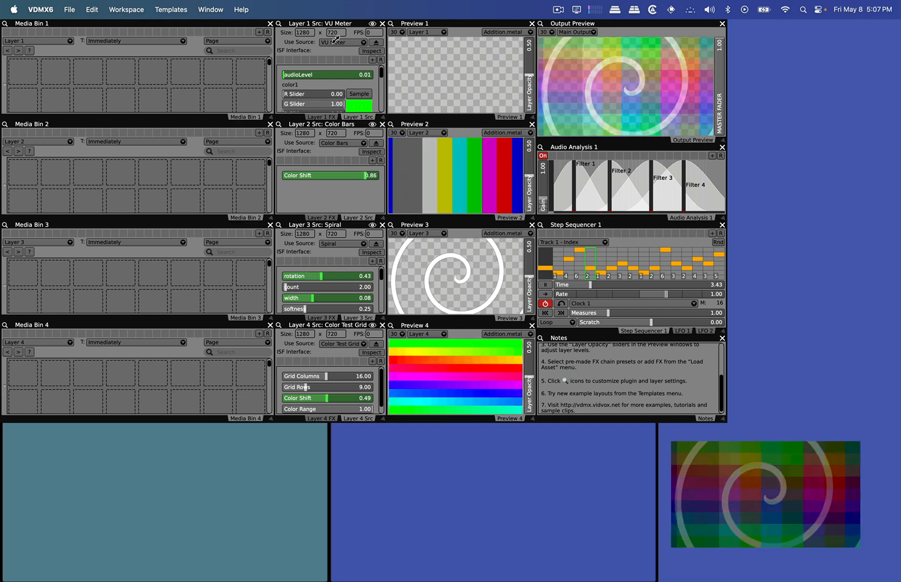
- Set Layer 1's source to the Checkerboard generator from the ISF Color category
click(365, 42)
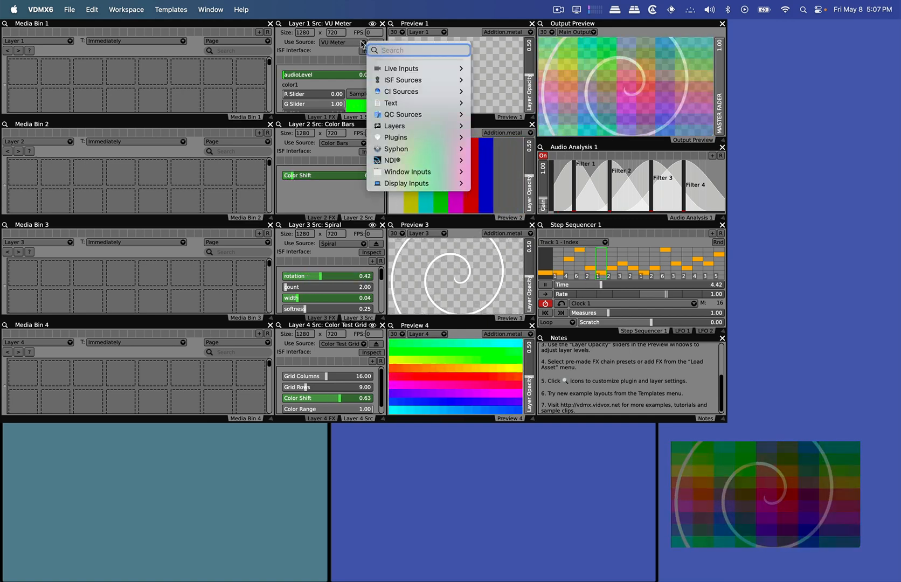
mouse_move(422, 82)
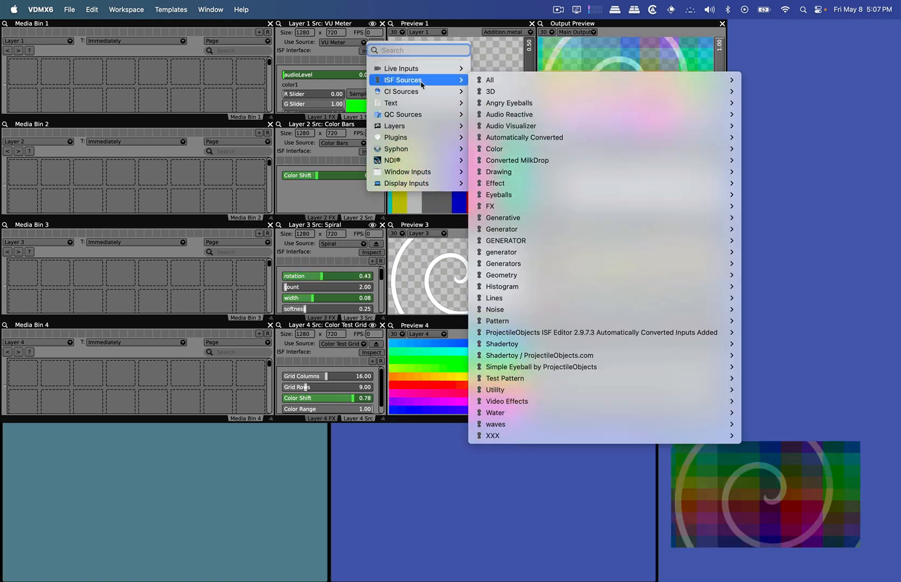
mouse_move(620, 149)
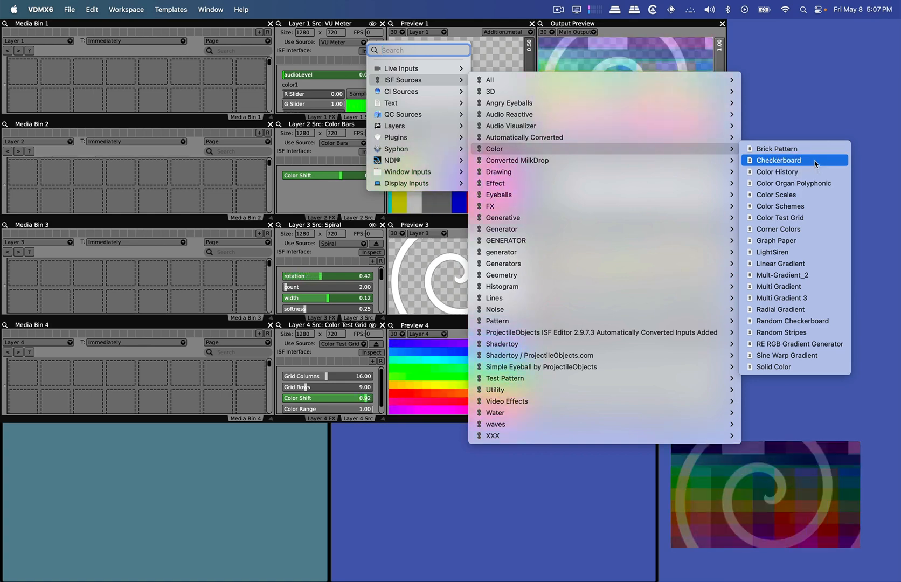
click(815, 160)
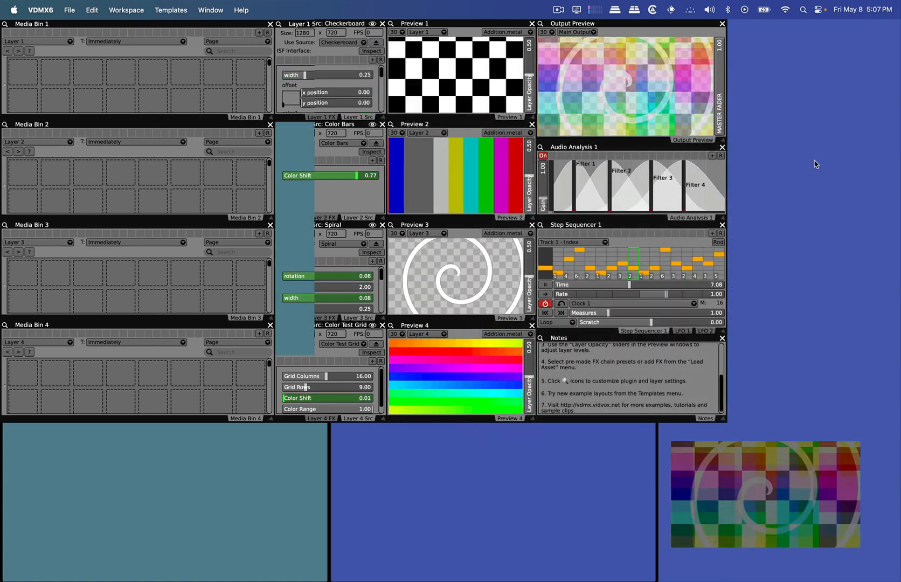
- Open the Workspace Inspector on its layer list, enlarge it, and look through the composition settings of Layers 1 to 4
click(137, 6)
click(156, 33)
drag(233, 142, 303, 226)
click(113, 79)
click(114, 88)
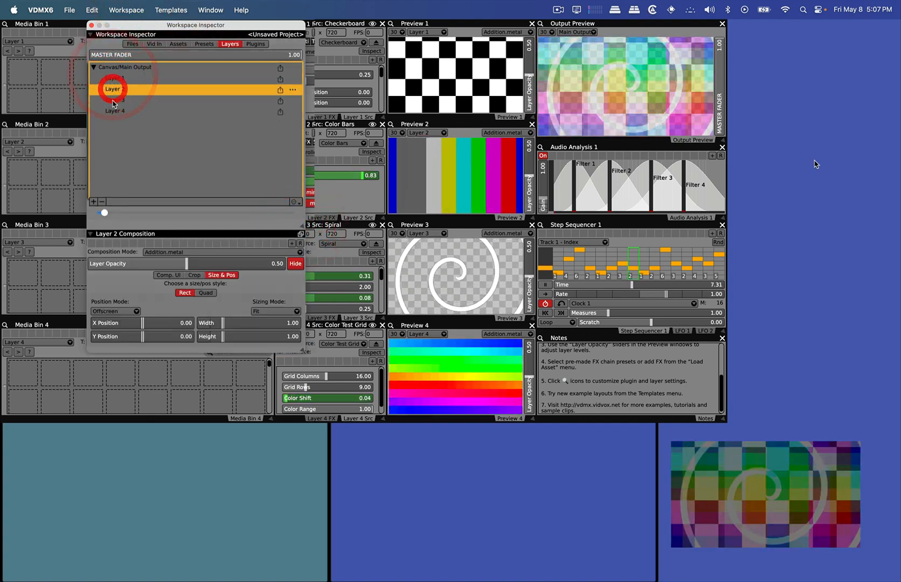
click(114, 99)
click(114, 110)
- Put Layer 1 and Layer 2 each into a separate group of its own
click(131, 78)
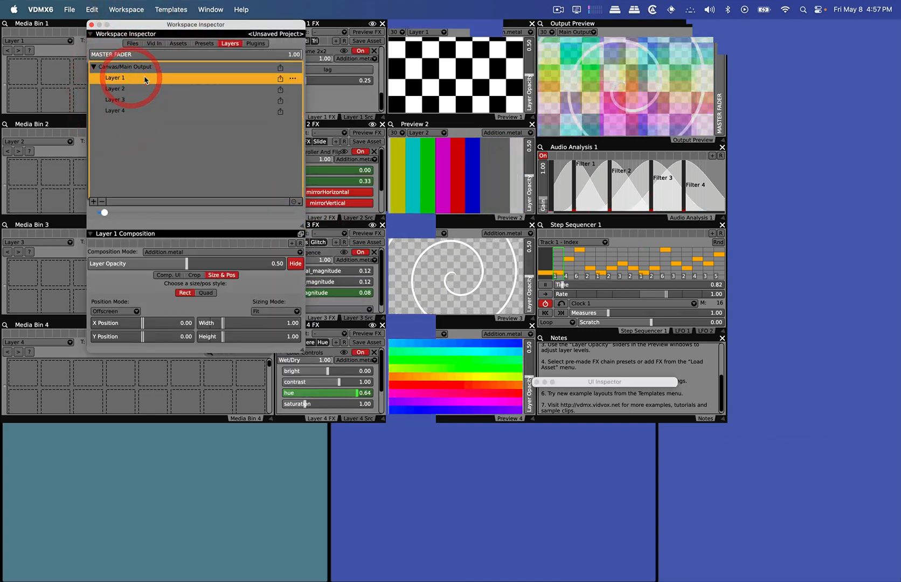
click(292, 79)
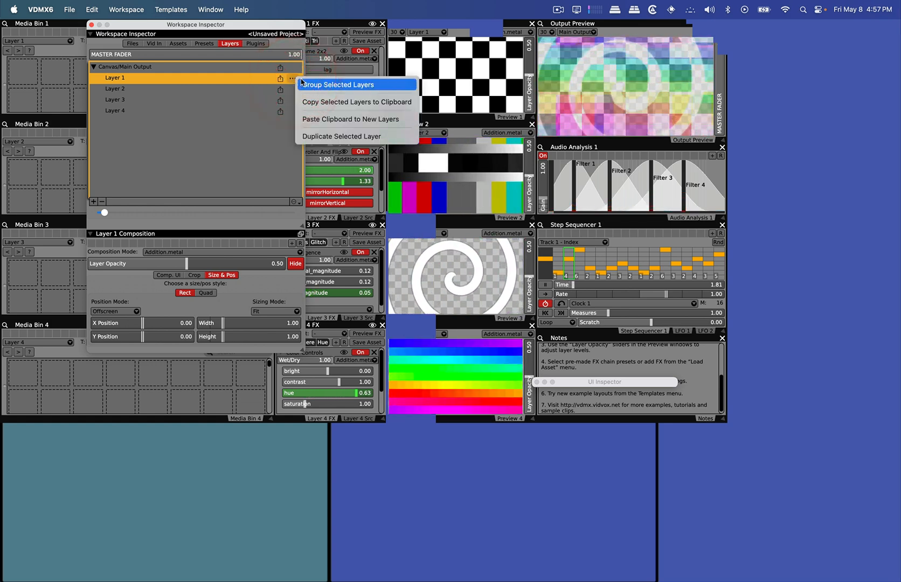
click(305, 83)
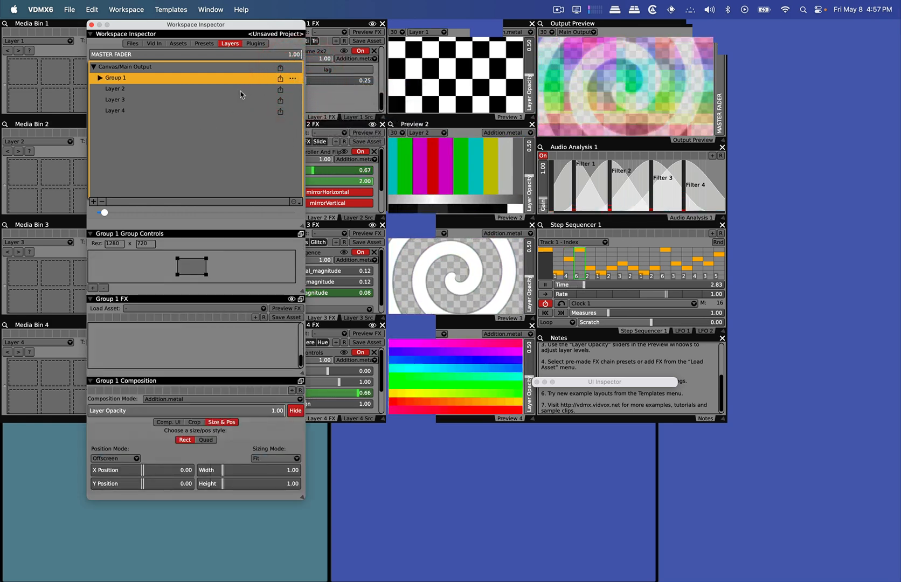
click(241, 89)
click(292, 89)
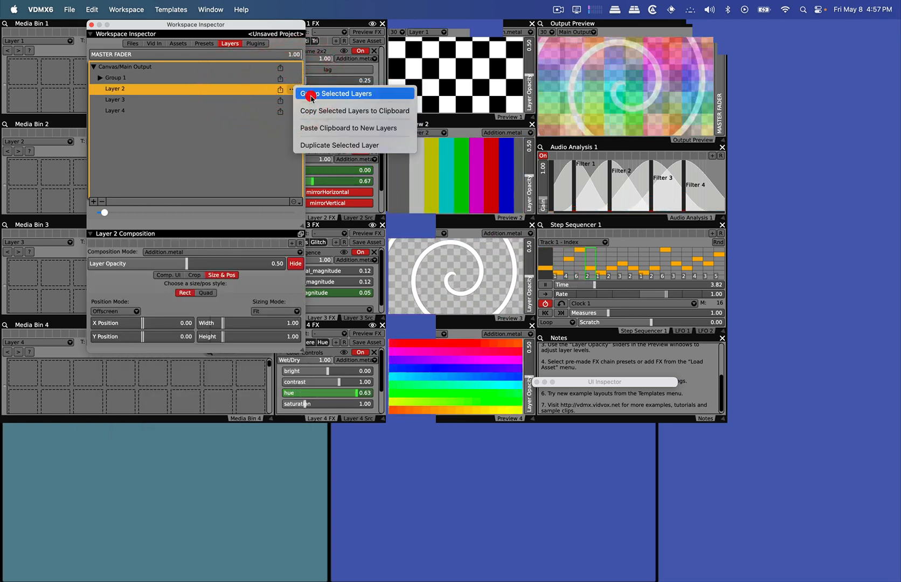
click(311, 94)
- Put Layer 3 and Layer 4 each into a separate group of its own
click(235, 100)
click(291, 101)
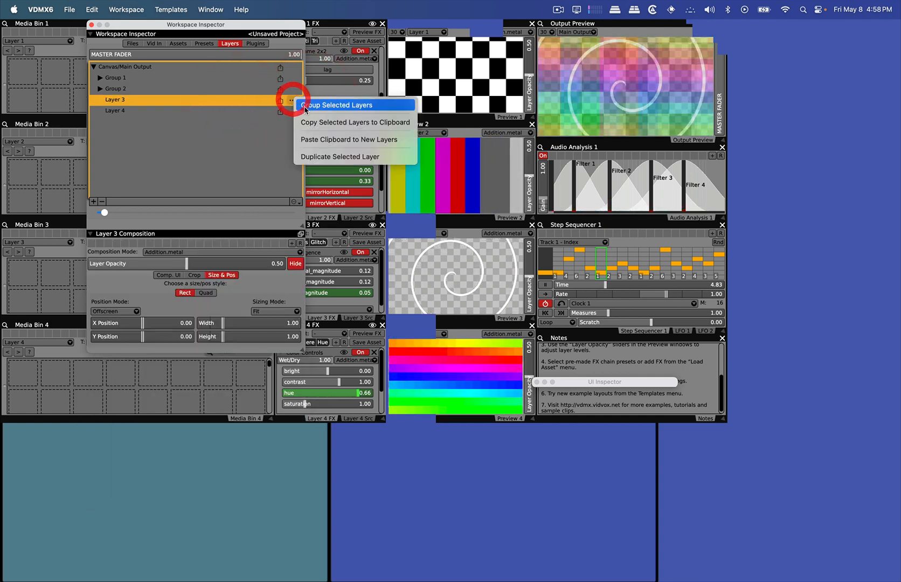
click(306, 107)
click(246, 110)
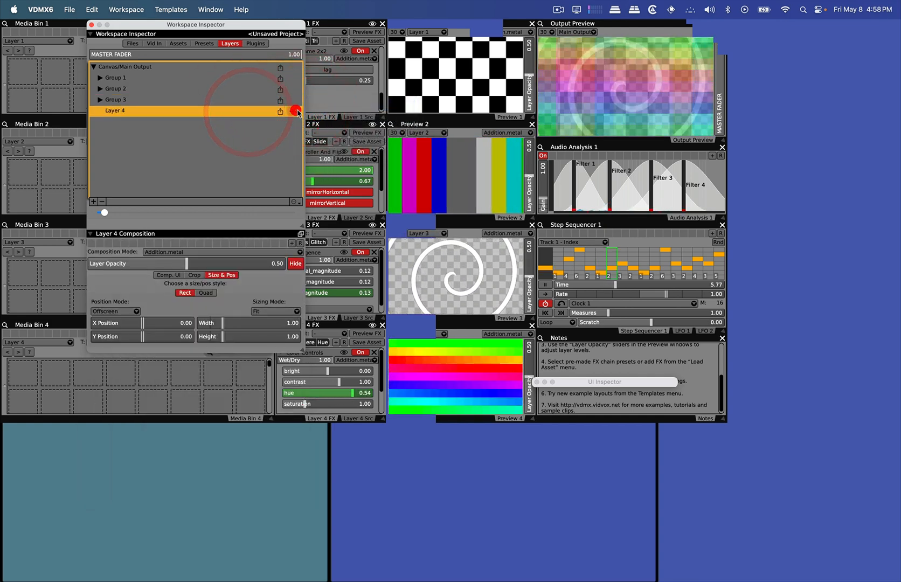
click(296, 111)
click(317, 115)
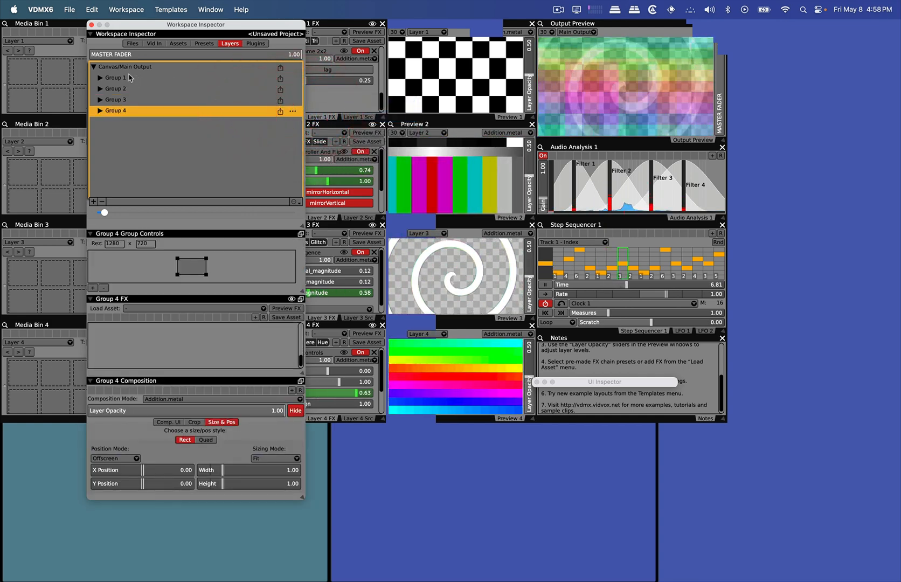
- Expand Group 1 in the layer list and set its resolution to 1920 x 1080
drag(135, 31, 237, 56)
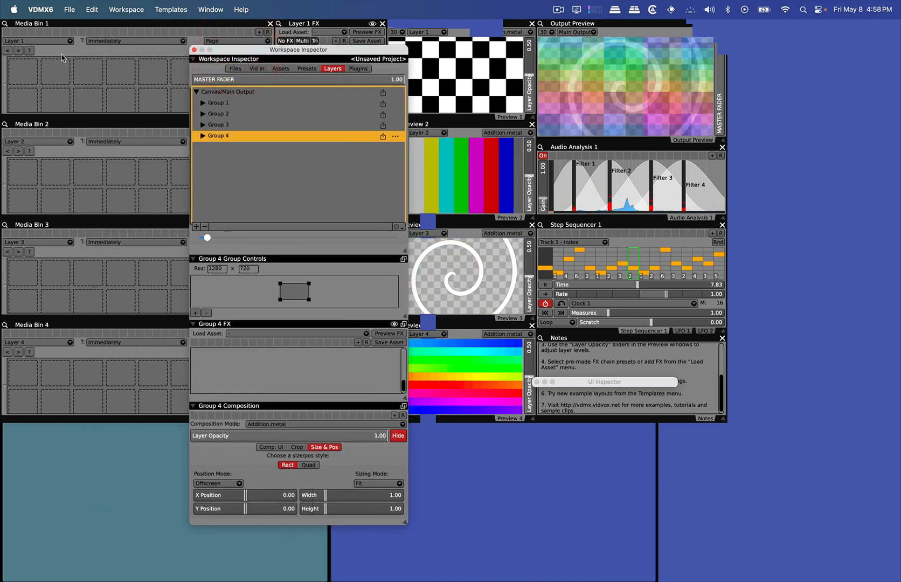
click(51, 24)
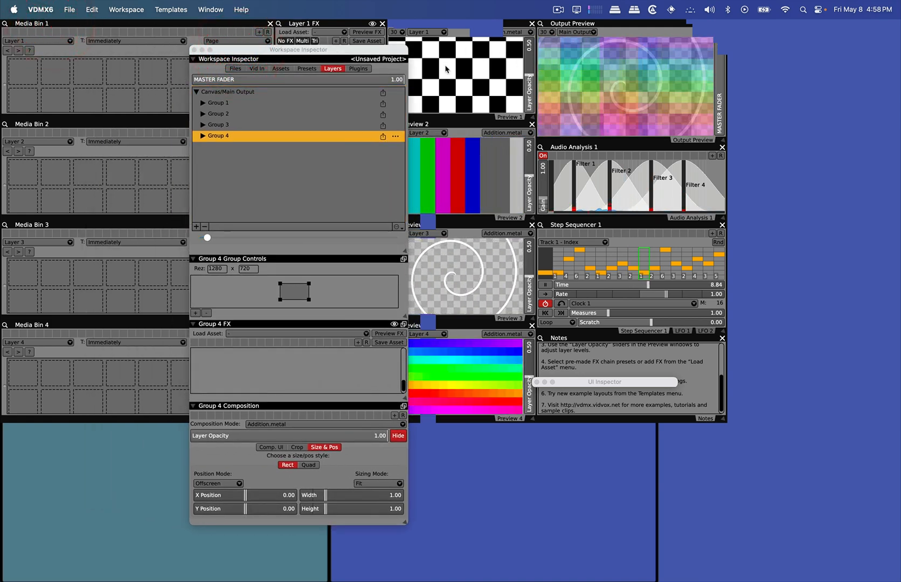
double_click(232, 104)
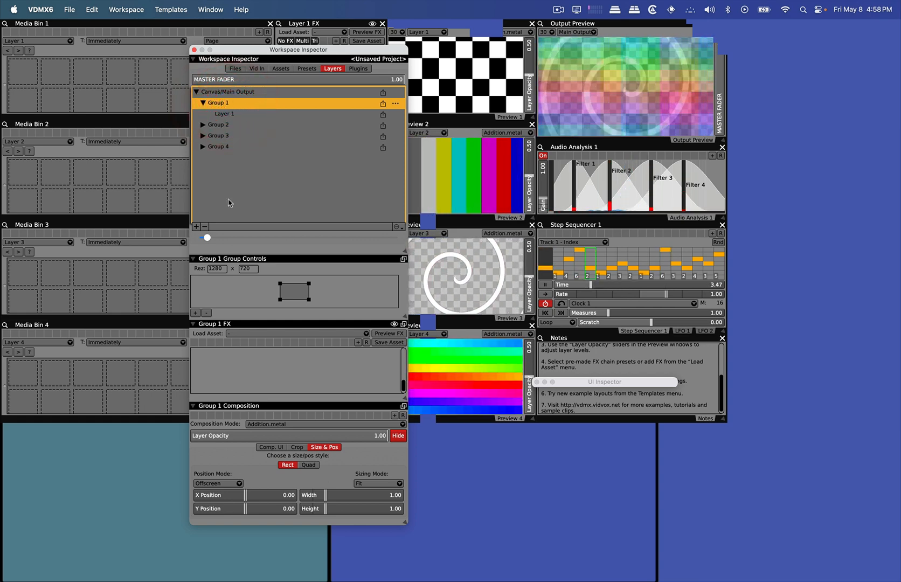
click(227, 269)
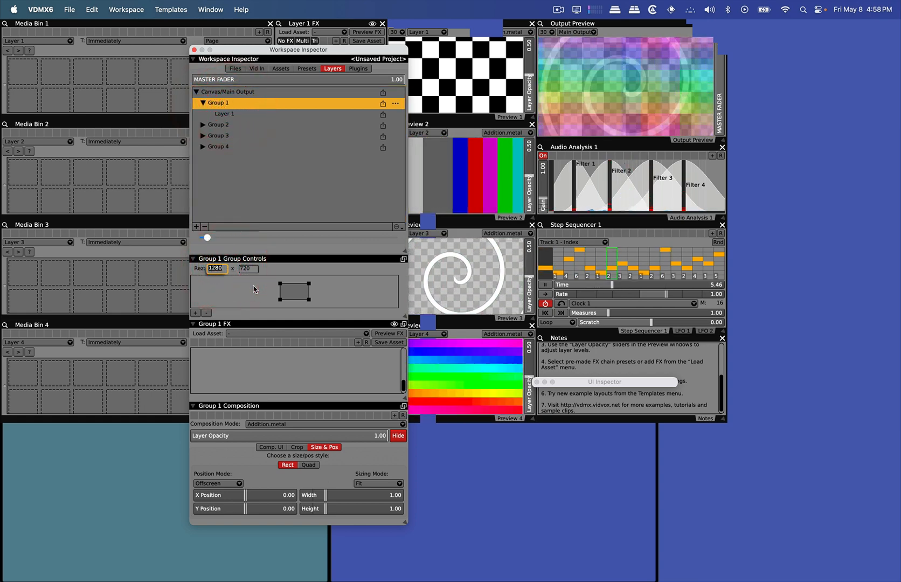
text(19)
key(Tab)
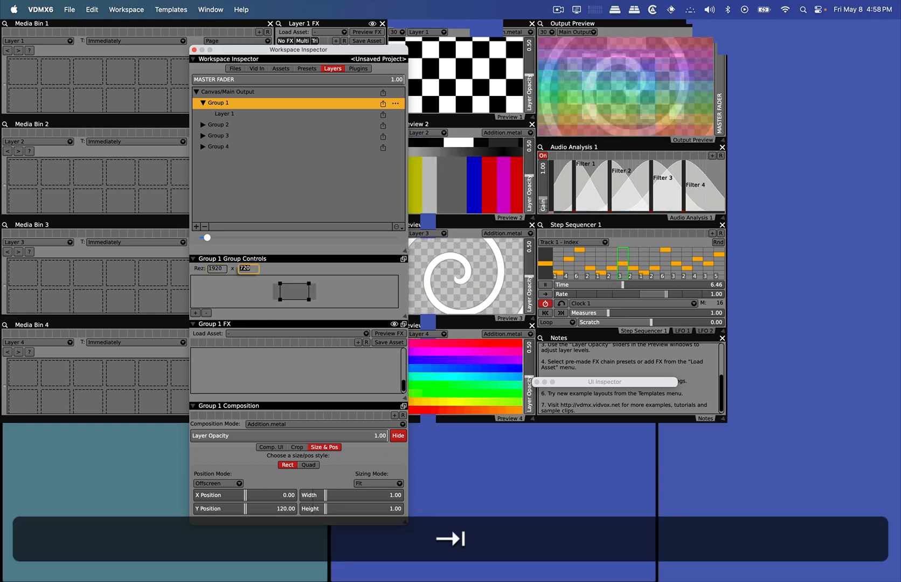
text(1080)
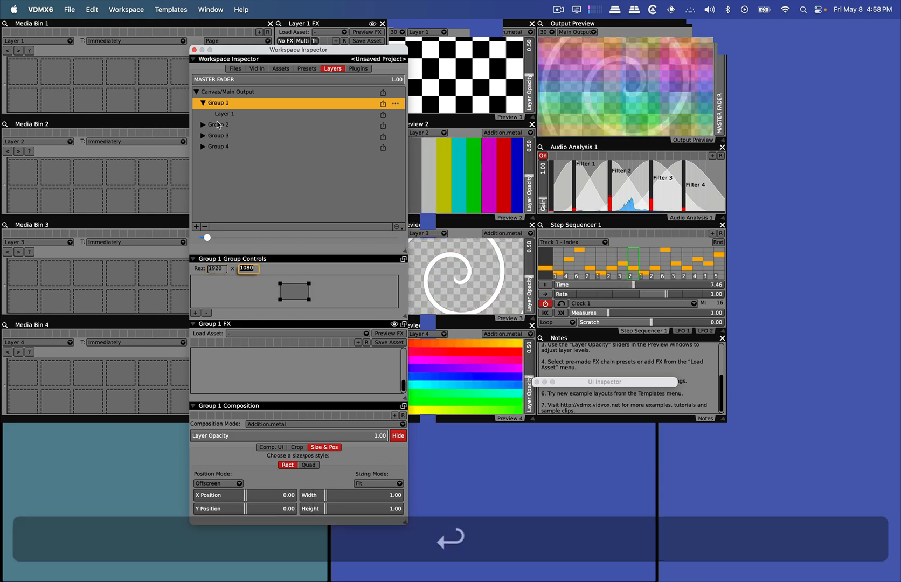
- Set Group 2's resolution to 1920 x 1080
click(216, 124)
click(217, 268)
text(1)
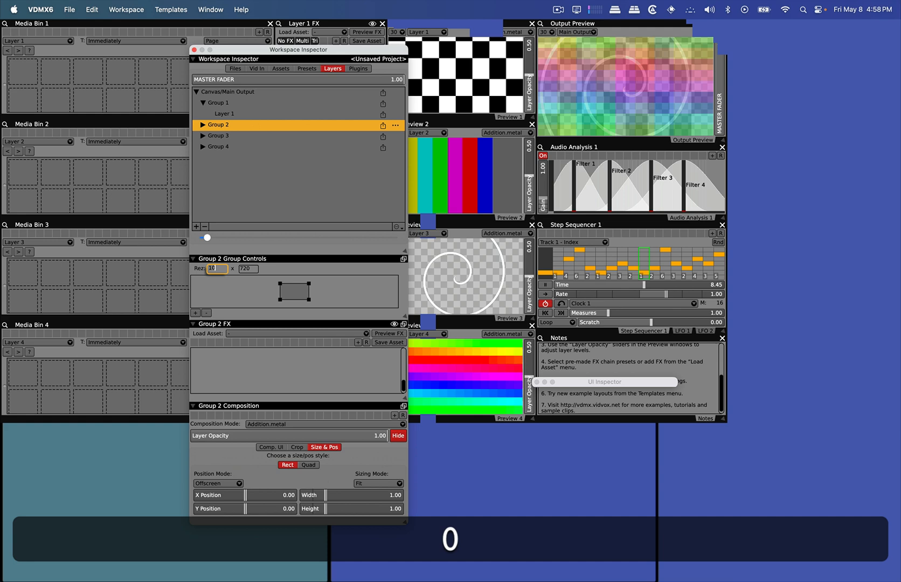
text(920)
key(Tab)
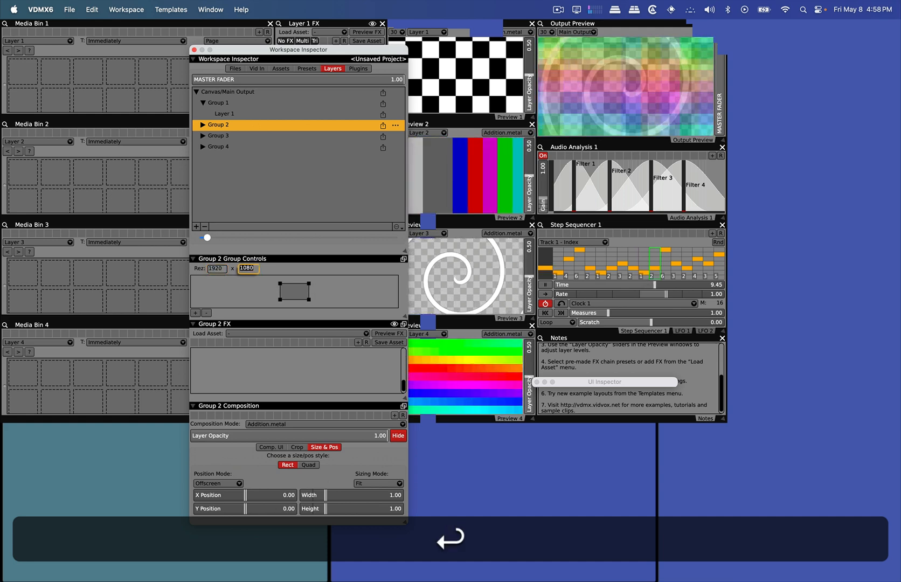
- Set Group 3's resolution to 1920 x 1080
click(224, 136)
click(217, 268)
text(1)
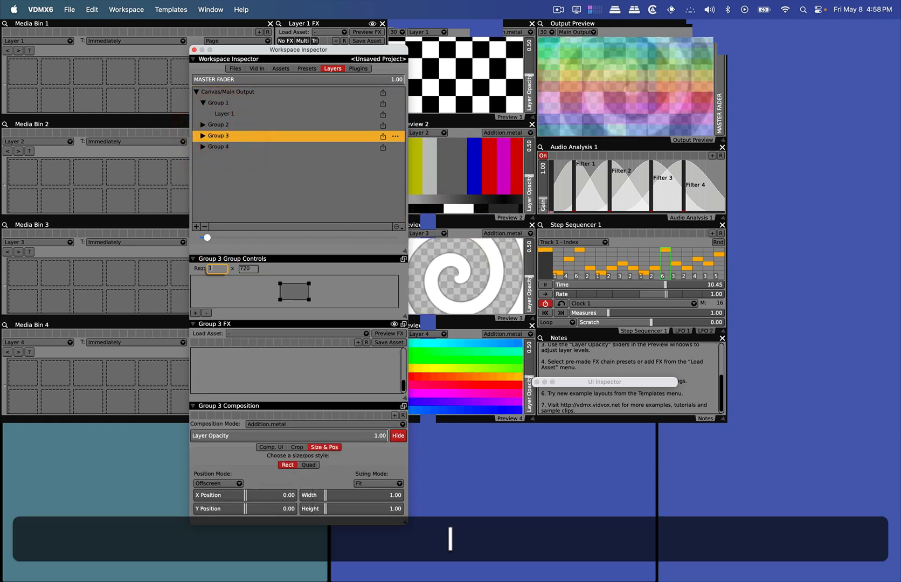
text(920)
key(Tab)
text(1080)
key(Return)
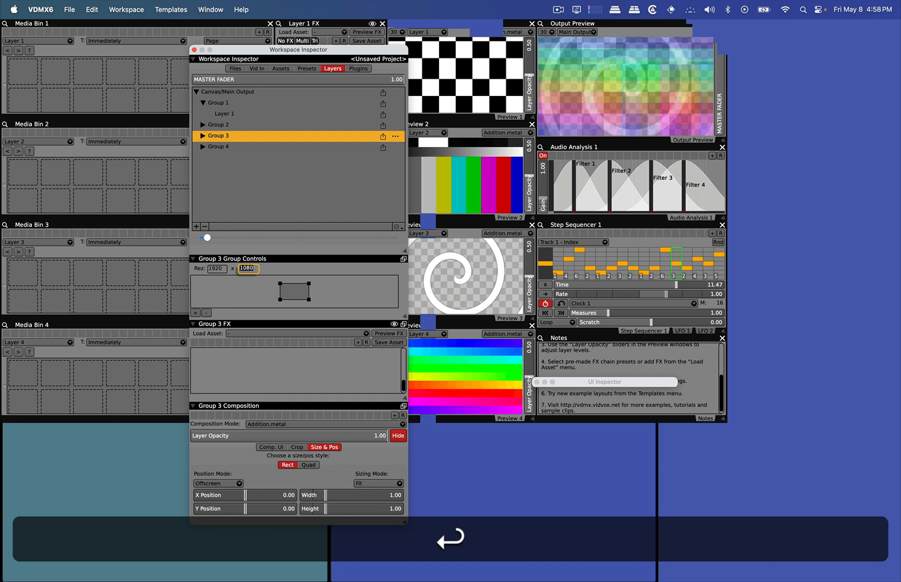
- Set Group 4's resolution to 1920 x 1080
click(221, 146)
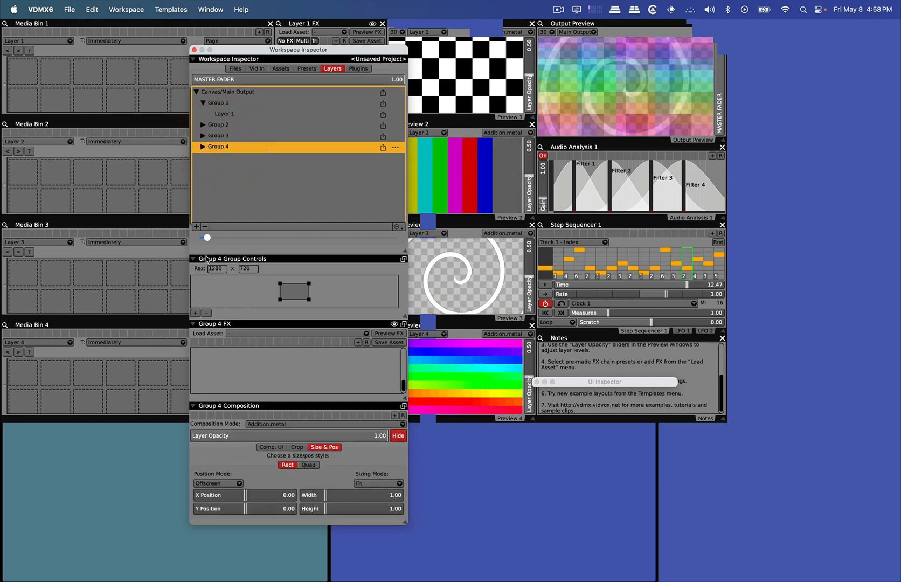
click(217, 270)
text(19)
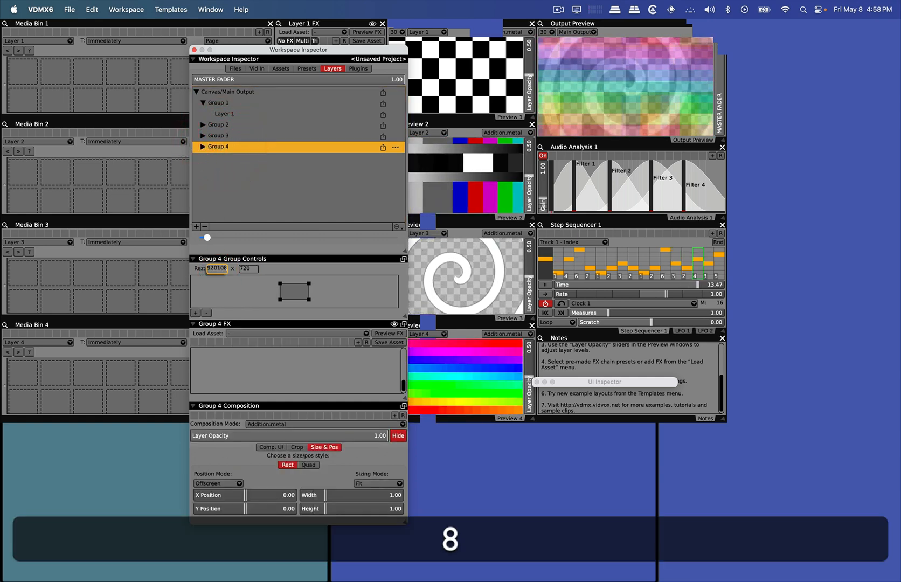
key(Tab)
text(1)
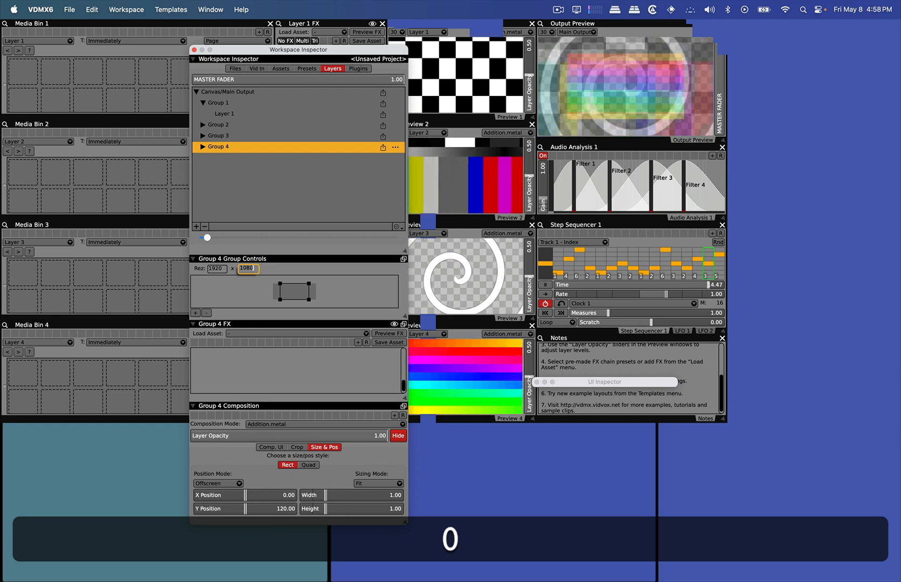
- Expand Groups 2, 3 and 4 in the layer list to show the layers inside them
click(203, 146)
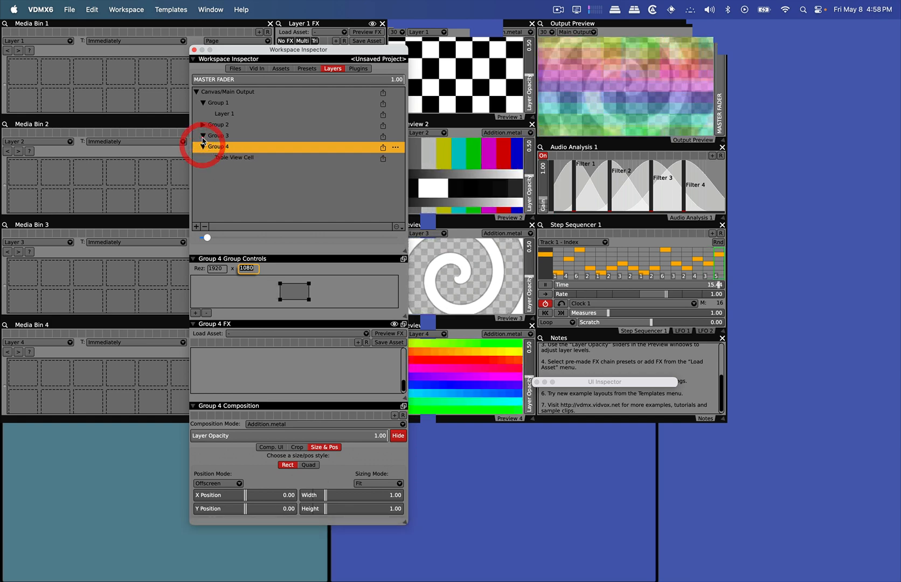
click(202, 135)
click(203, 125)
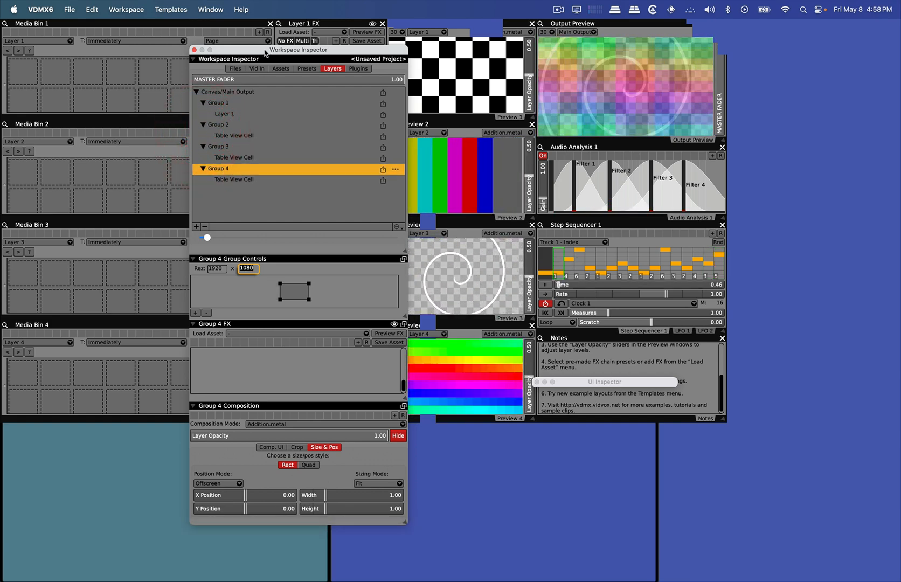
- Set the Canvas/Main Output resolution to 3840 x 2160 by doubling 1920 x 1080 in both dimensions
drag(265, 53, 171, 47)
click(146, 86)
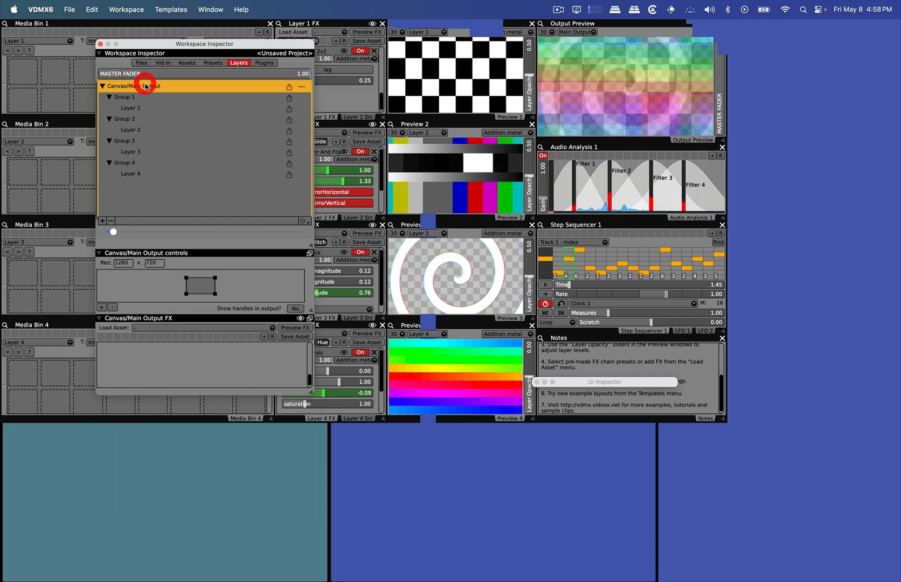
double_click(130, 263)
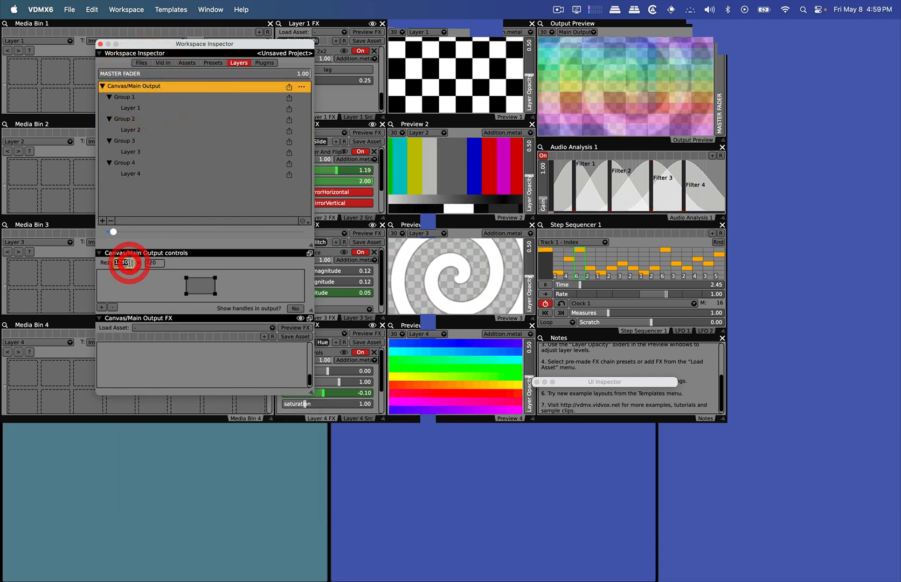
text(1920*2)
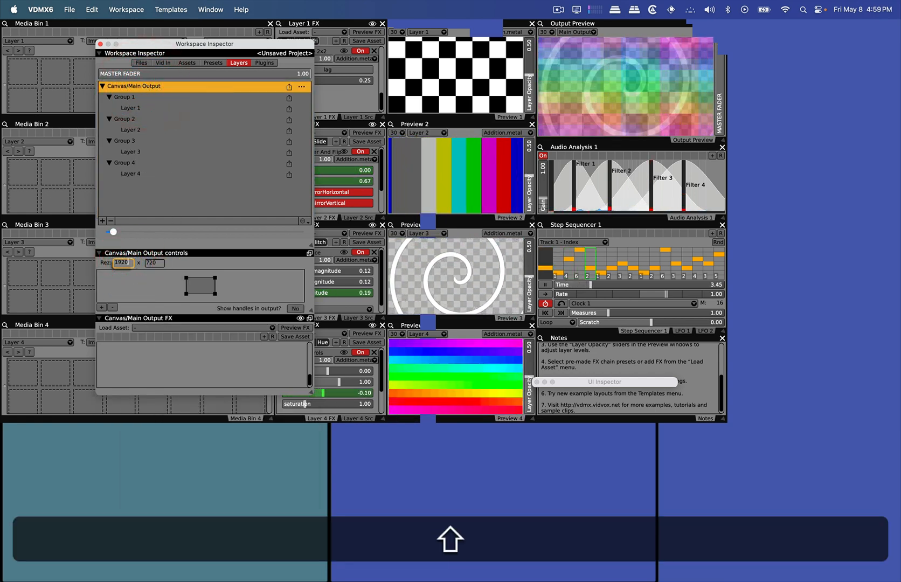
key(Return)
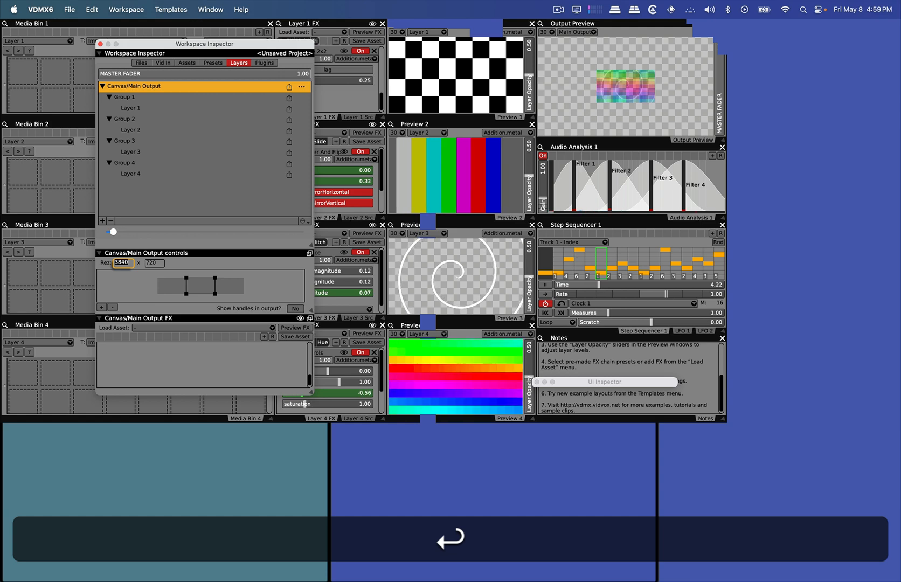
double_click(150, 263)
text(1)
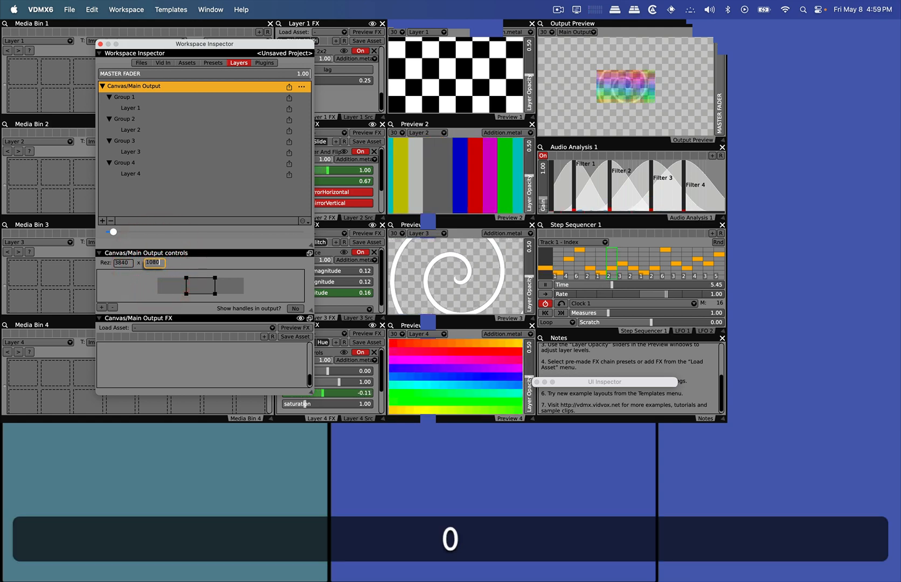
text(080)
key(shift)
text(*2)
key(Return)
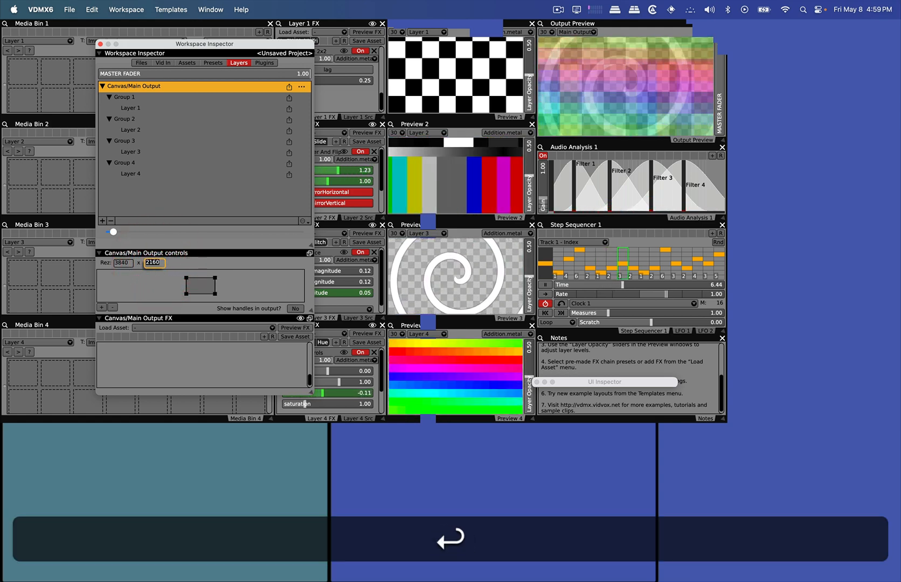
- Open the output options and switch the main output to a simple resizable window
click(160, 263)
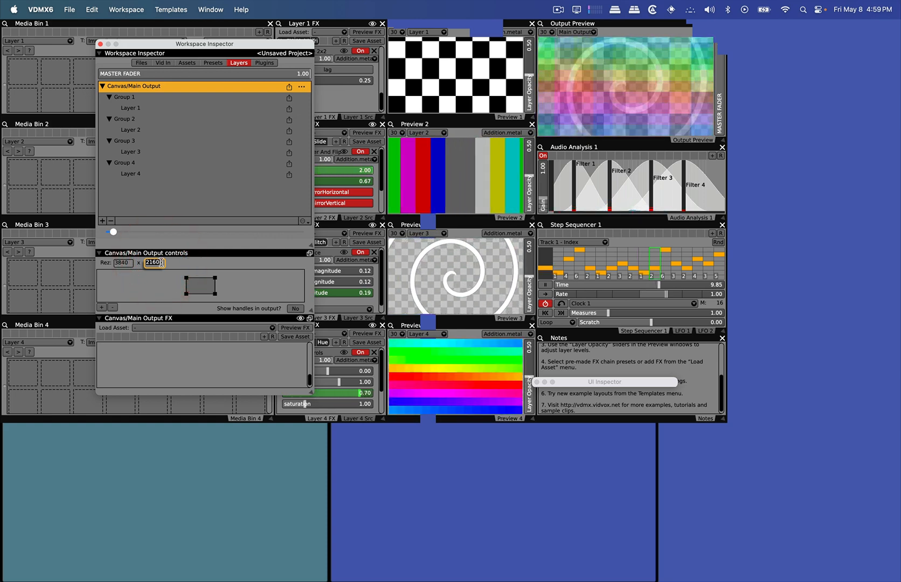
key(super+f)
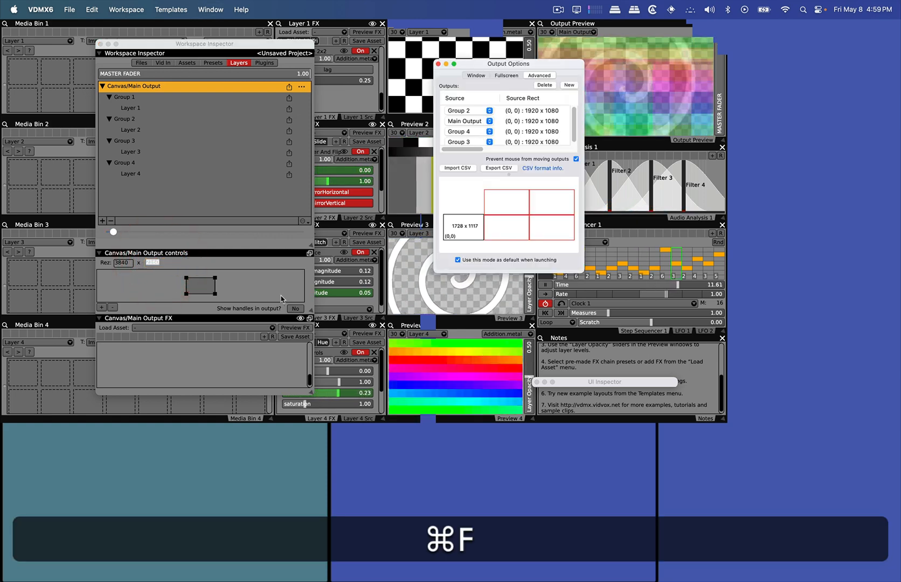
click(478, 76)
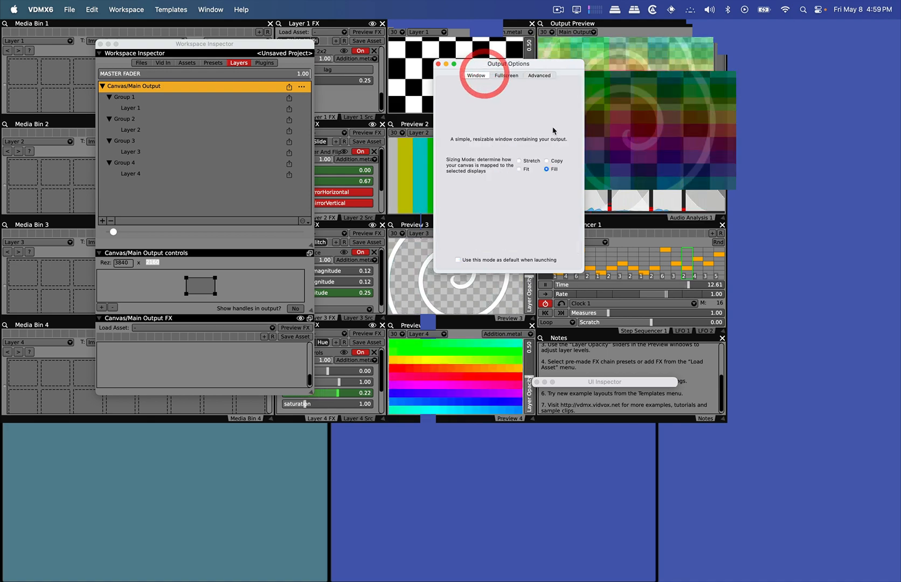
- Enlarge the output window and place it below the previews, move the UI Inspector off it, and close the output options
drag(709, 416, 630, 360)
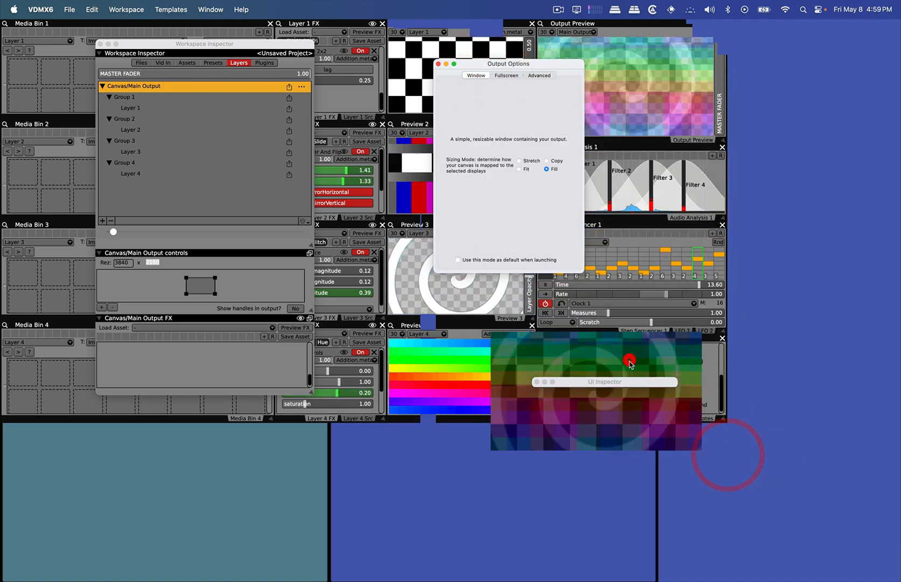
drag(702, 450, 819, 551)
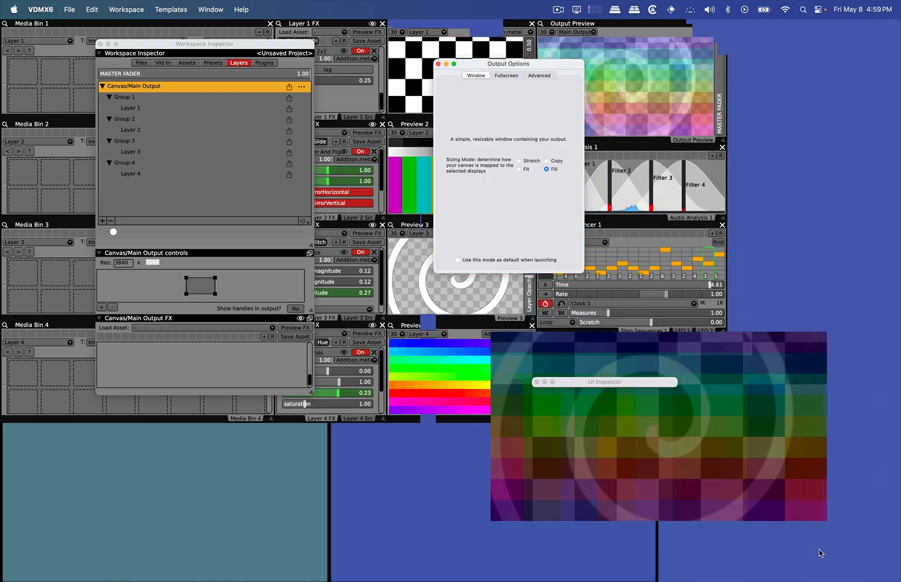
drag(761, 467, 751, 484)
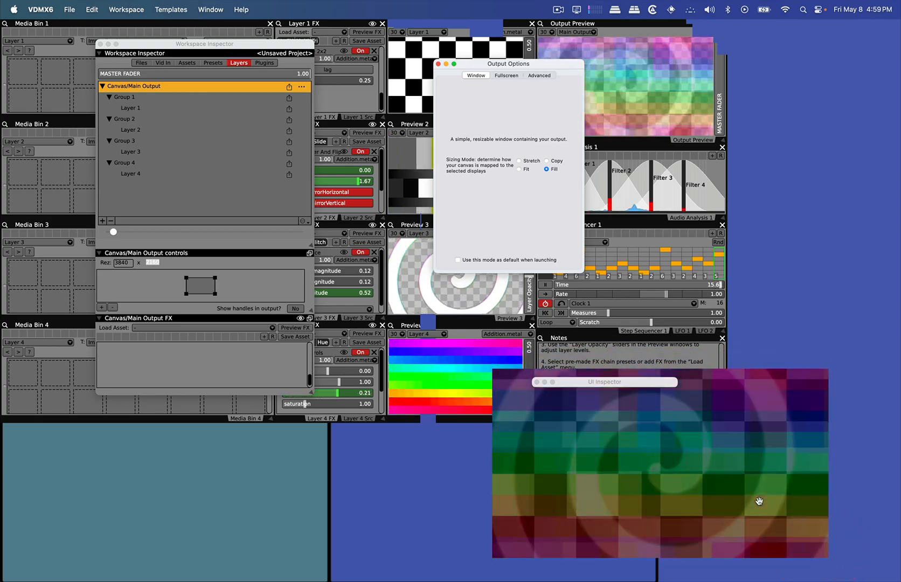
drag(628, 369, 574, 251)
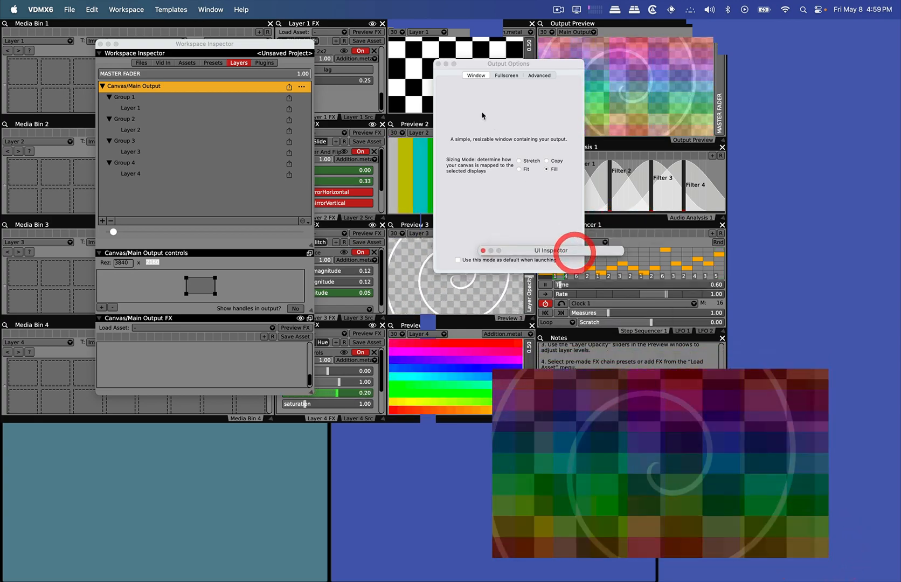
click(439, 64)
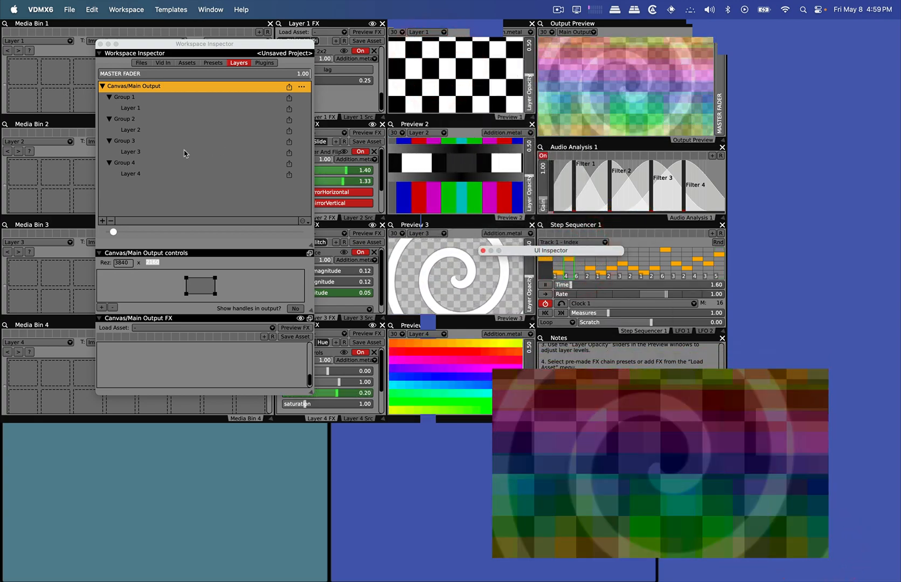
- Examine the composition controls of Layer 1, Group 1 and Group 2, collapsing Group 1 in the layer list
click(185, 206)
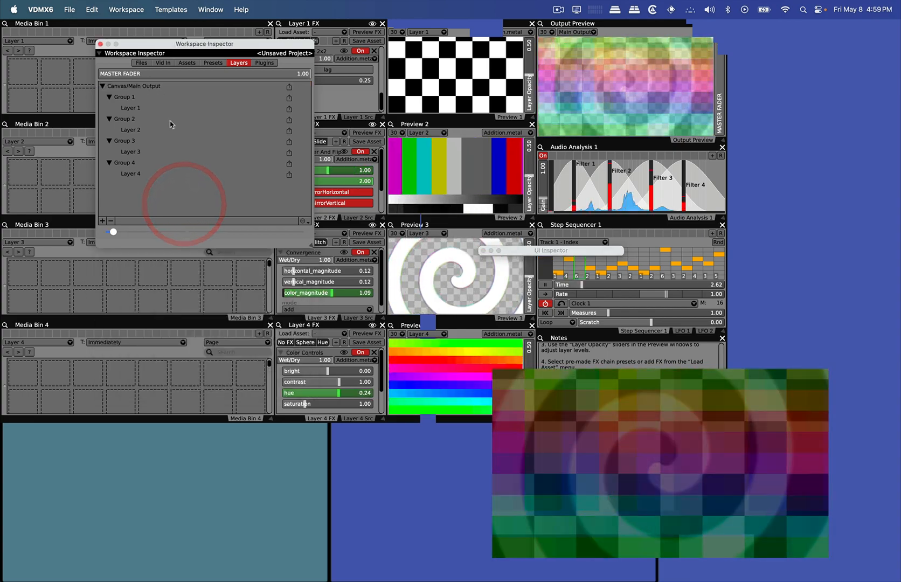
click(153, 106)
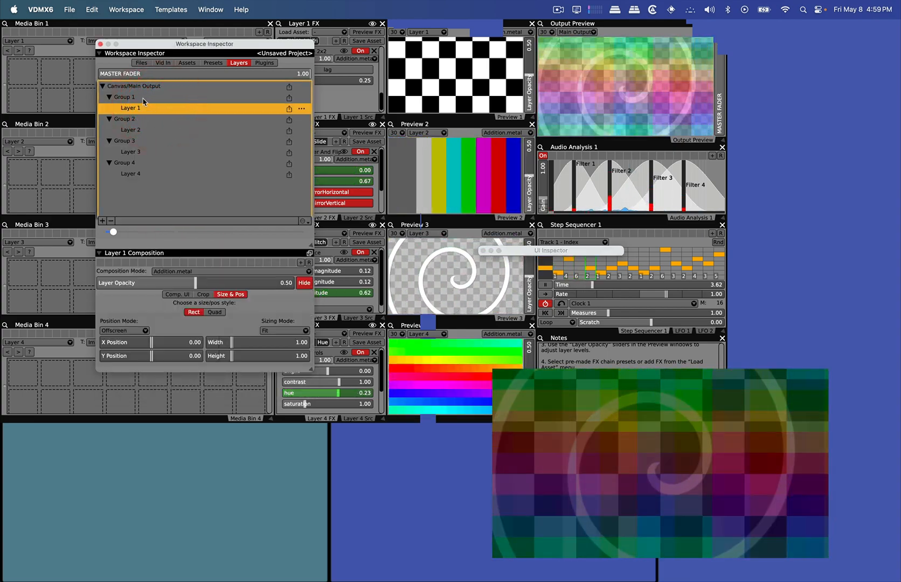
click(144, 99)
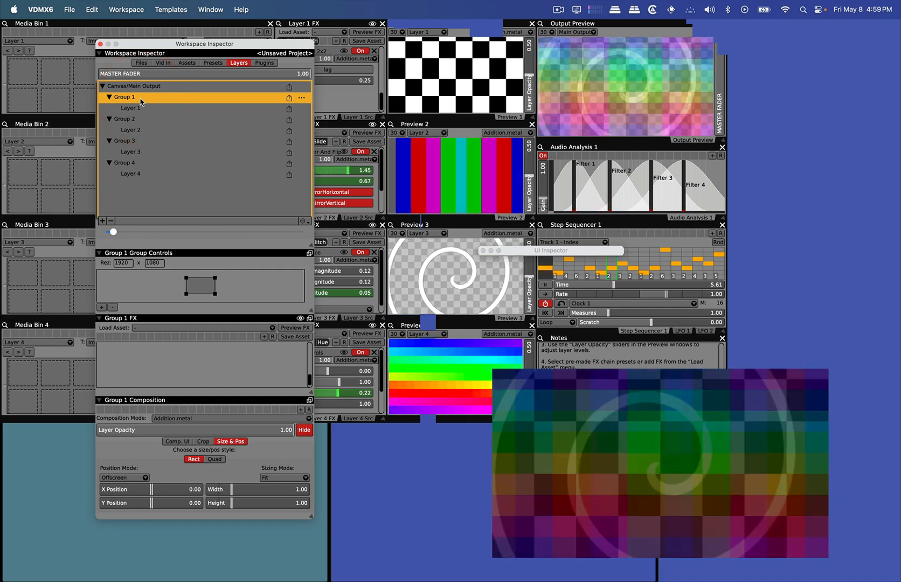
click(111, 98)
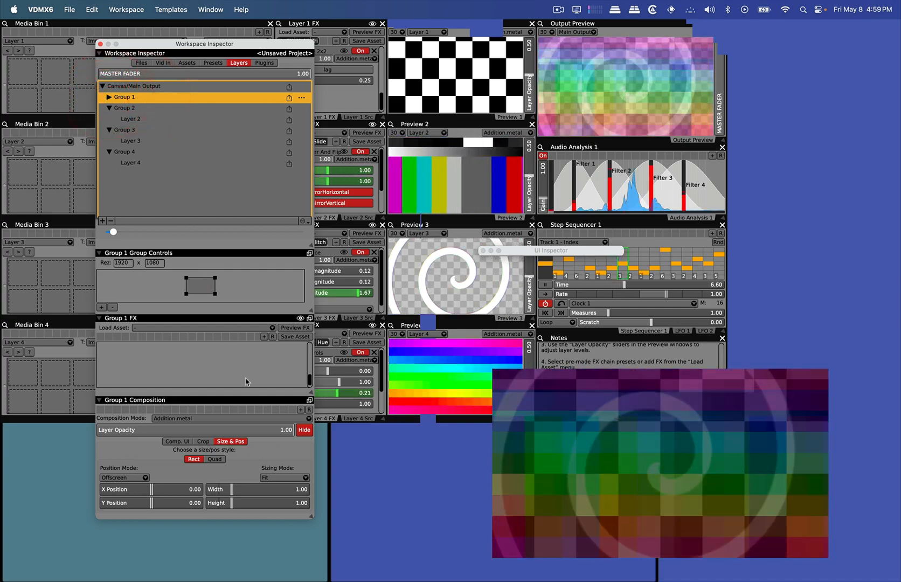
click(299, 360)
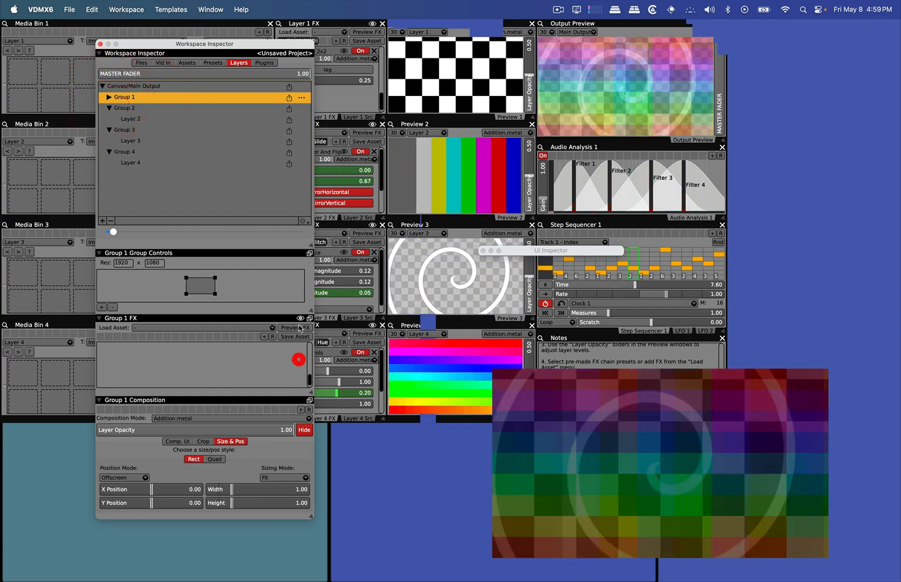
click(124, 109)
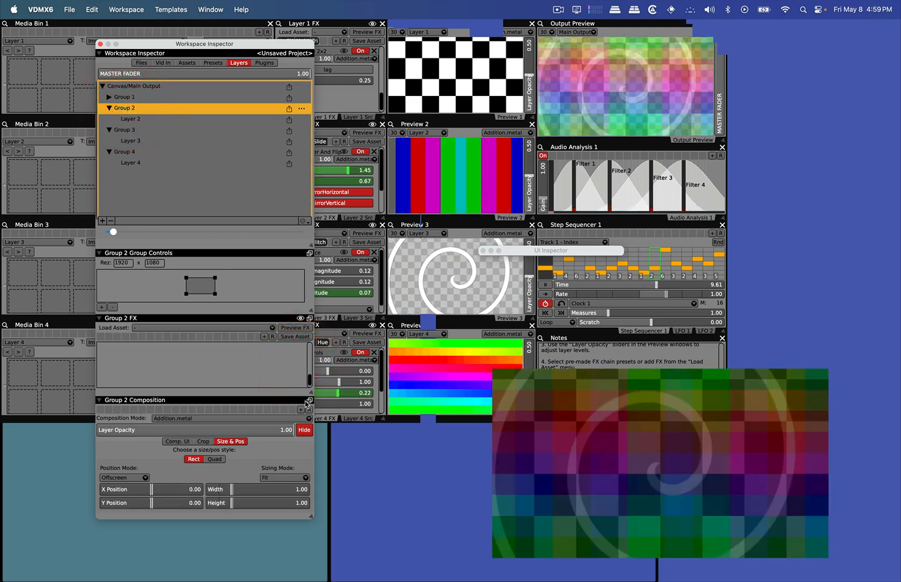
click(292, 401)
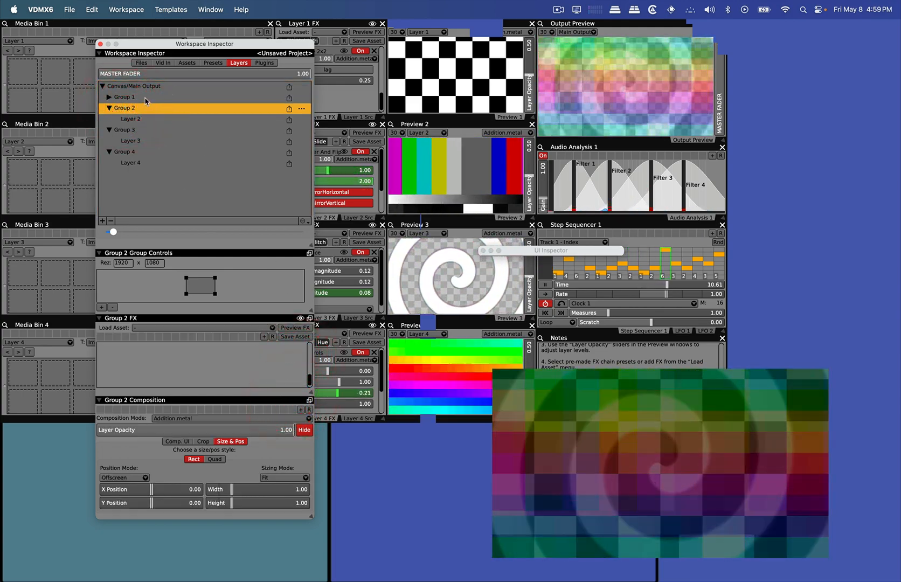
- Detach Group 1's composition controls into a floating window, move it aside and close it again
click(145, 98)
click(310, 401)
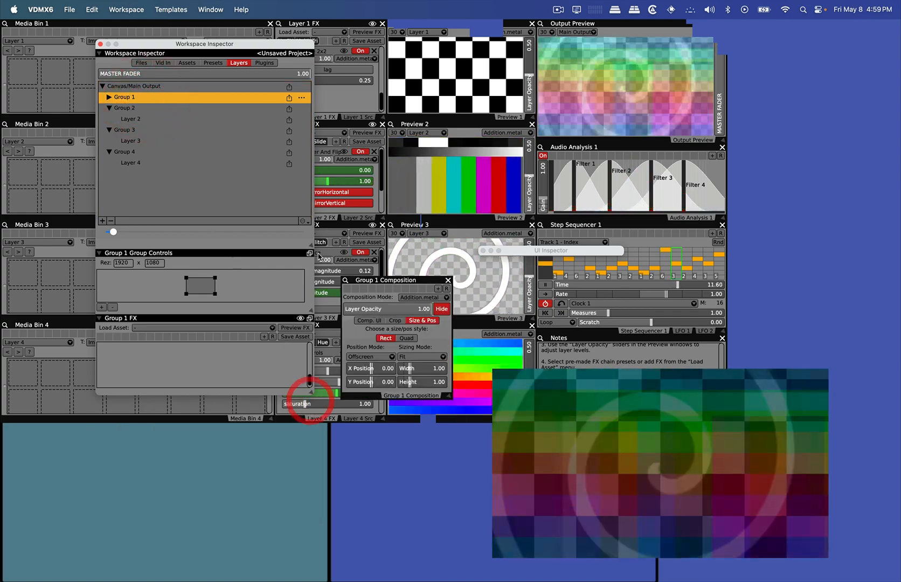
drag(402, 289, 737, 158)
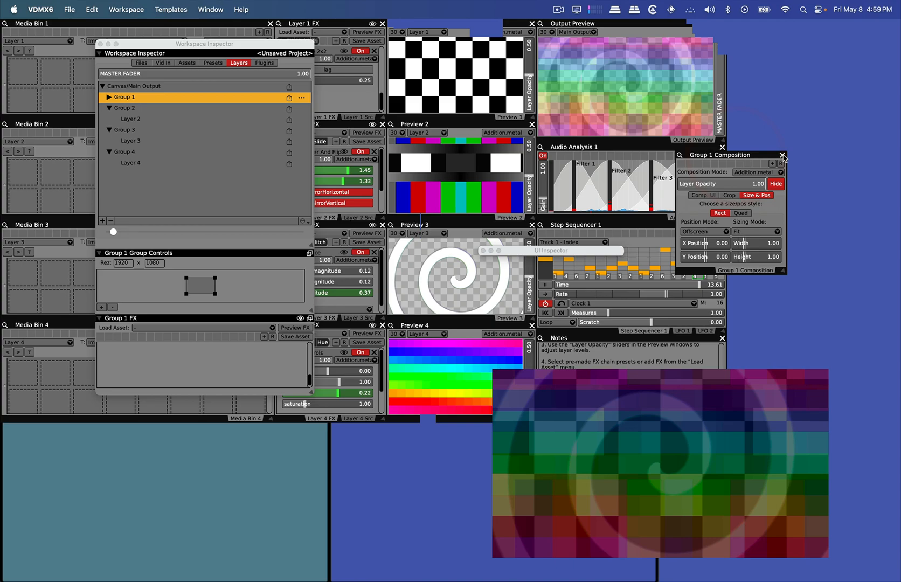
click(782, 156)
- Expand Group 1 in the layer list and set its composition width and height to 0.50
click(119, 96)
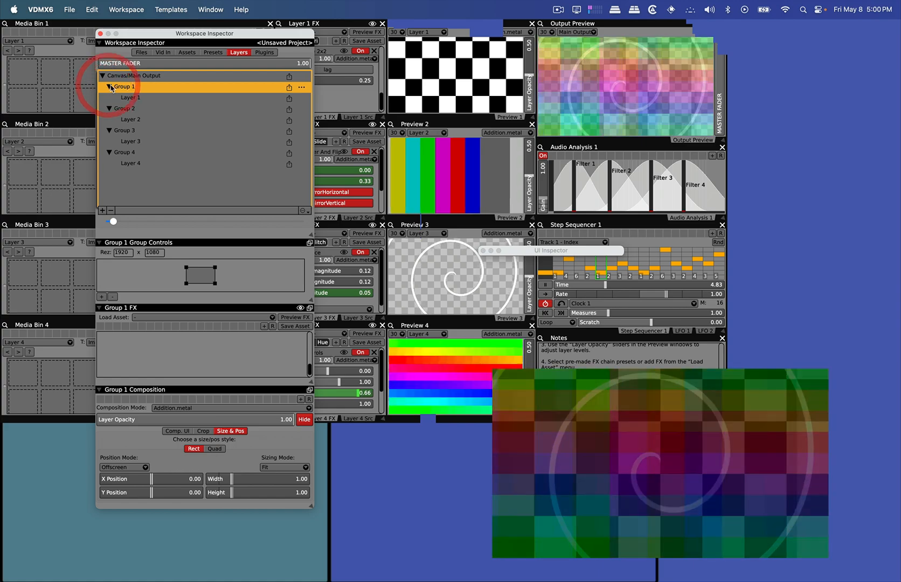
double_click(124, 86)
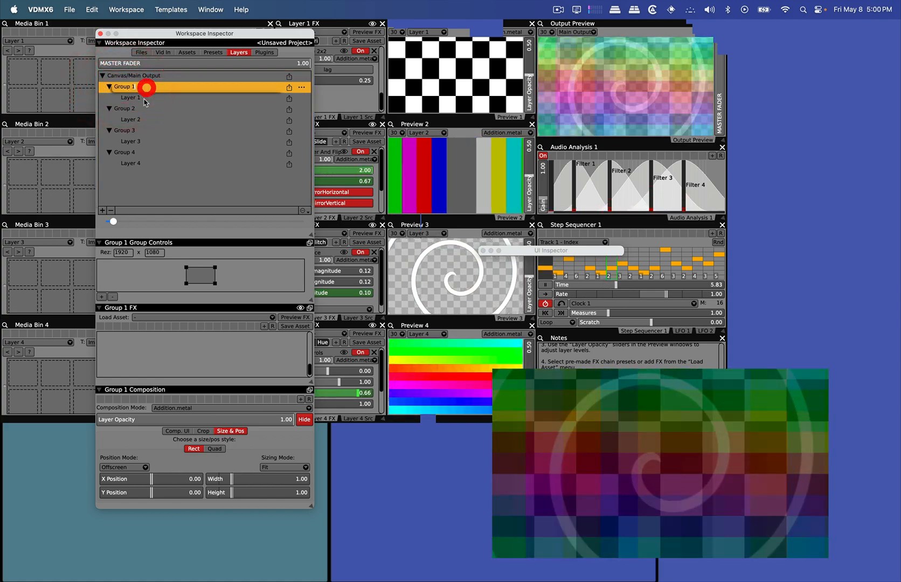
click(220, 478)
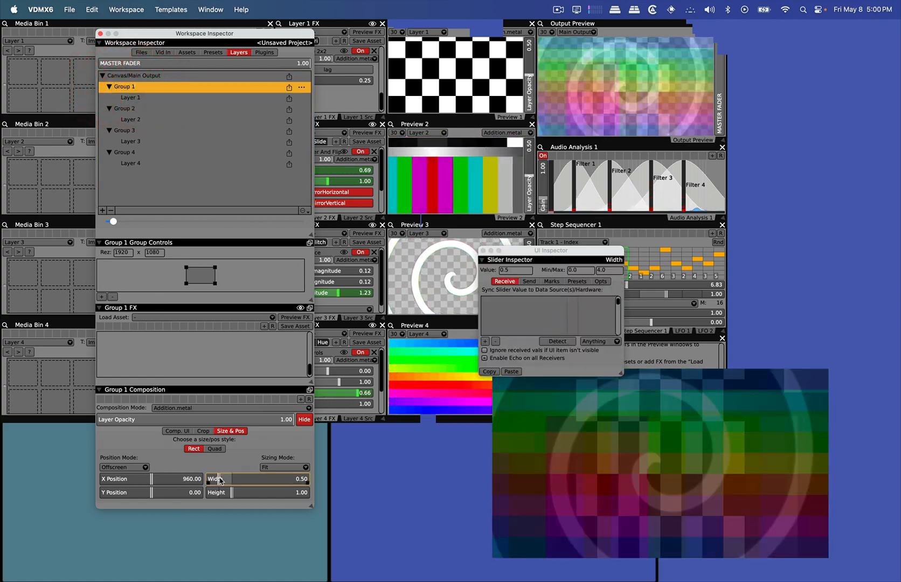
click(221, 493)
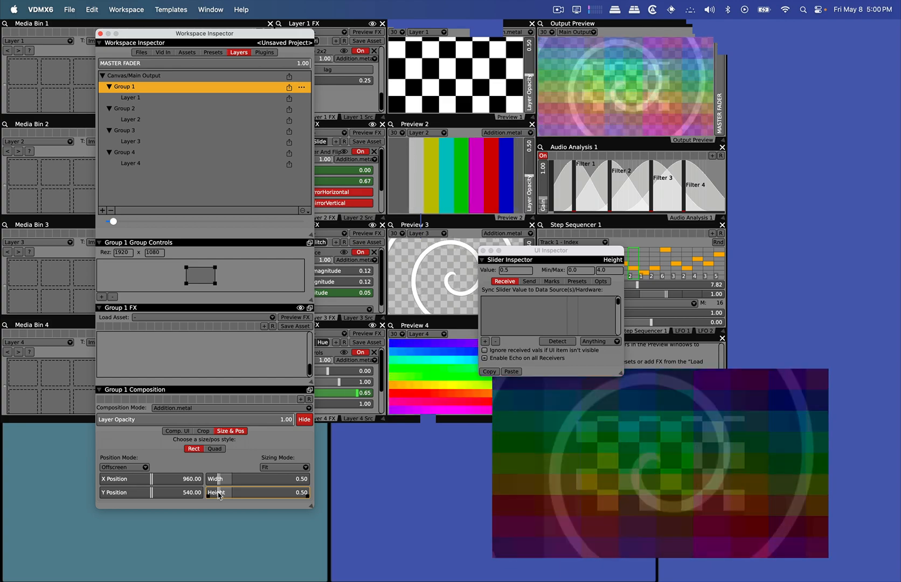
click(219, 495)
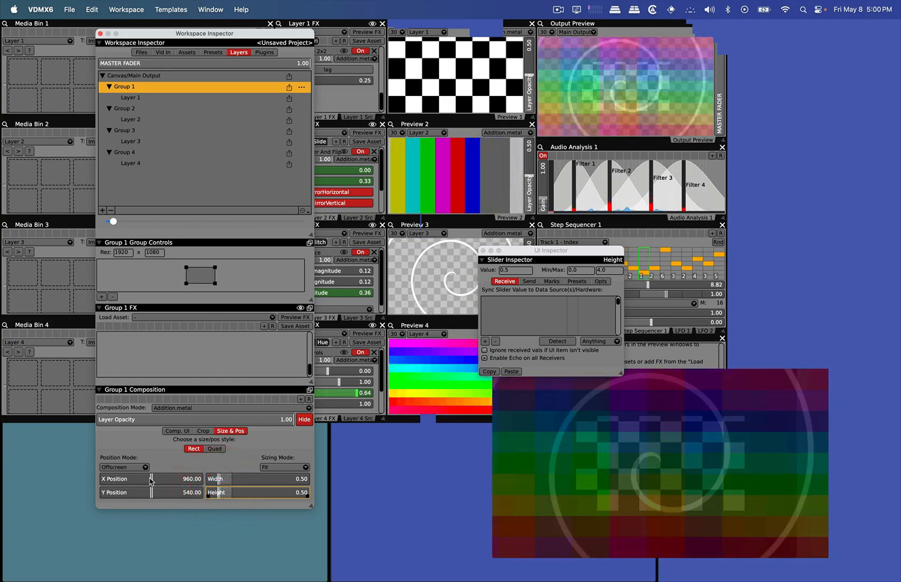
- Set Group 1's position mode to Onscreen and its X and Y positions to 0.00
drag(151, 481, 87, 482)
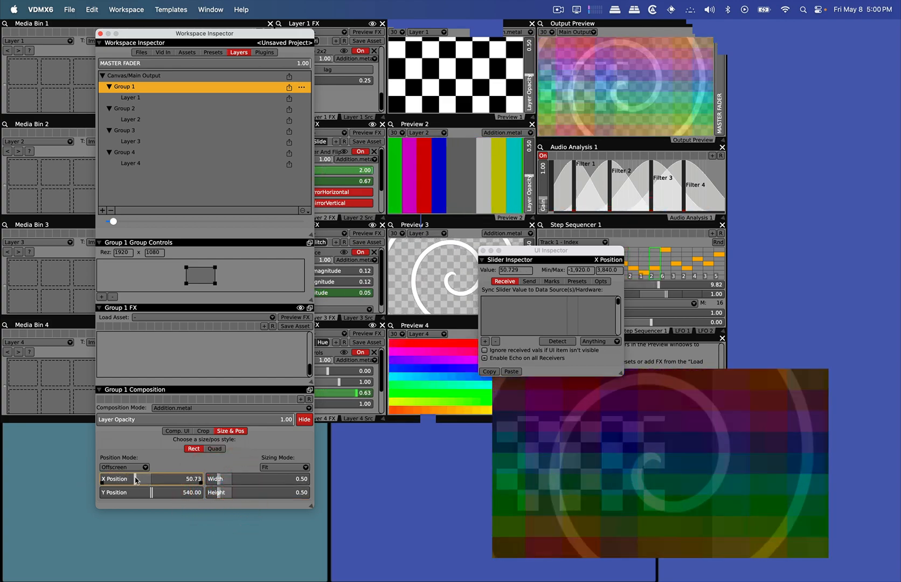
click(136, 466)
click(160, 492)
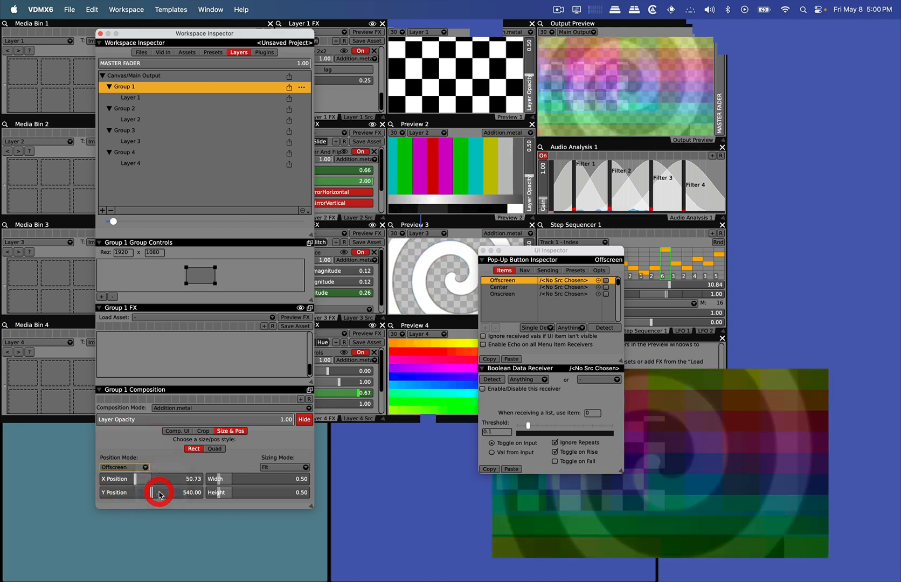
drag(141, 483, 68, 478)
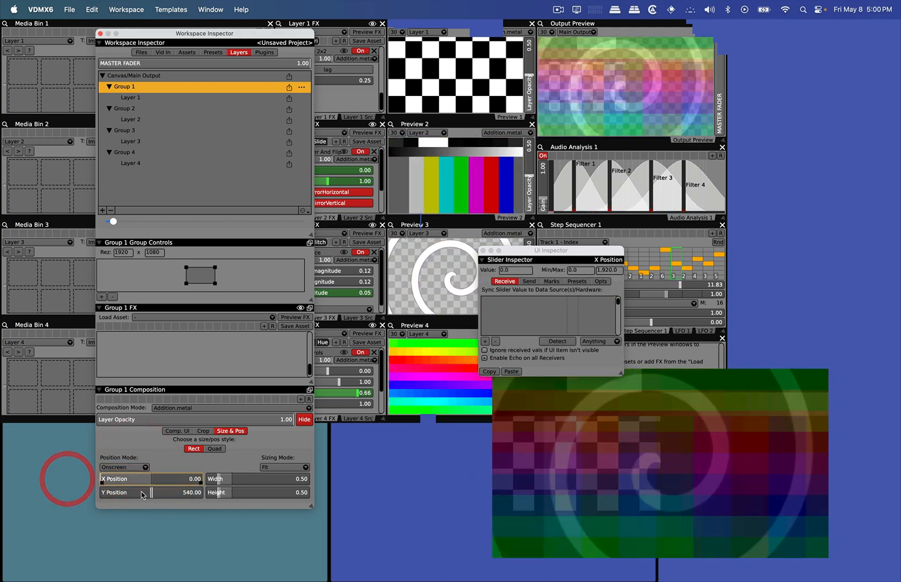
click(85, 494)
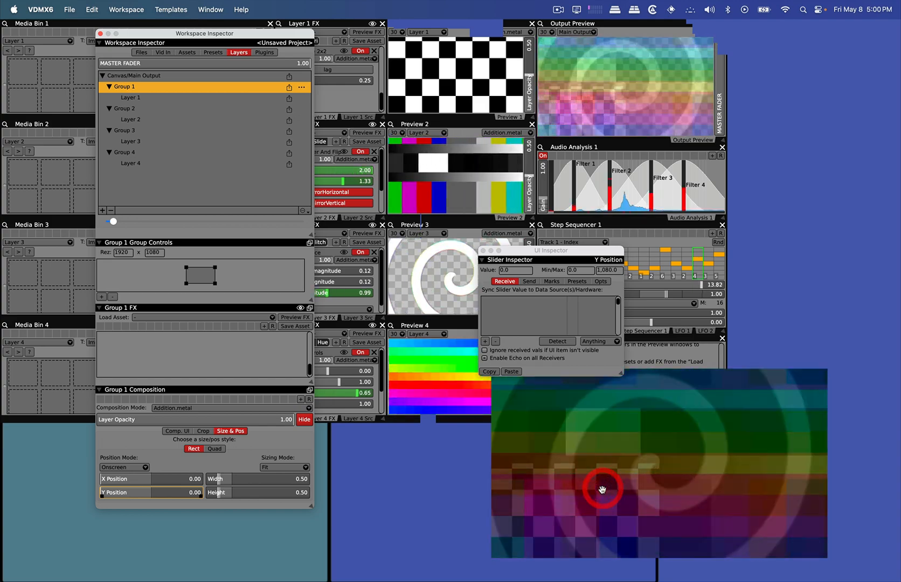
- Raise the opacity of all four layers to 1.00 in their previews
click(529, 309)
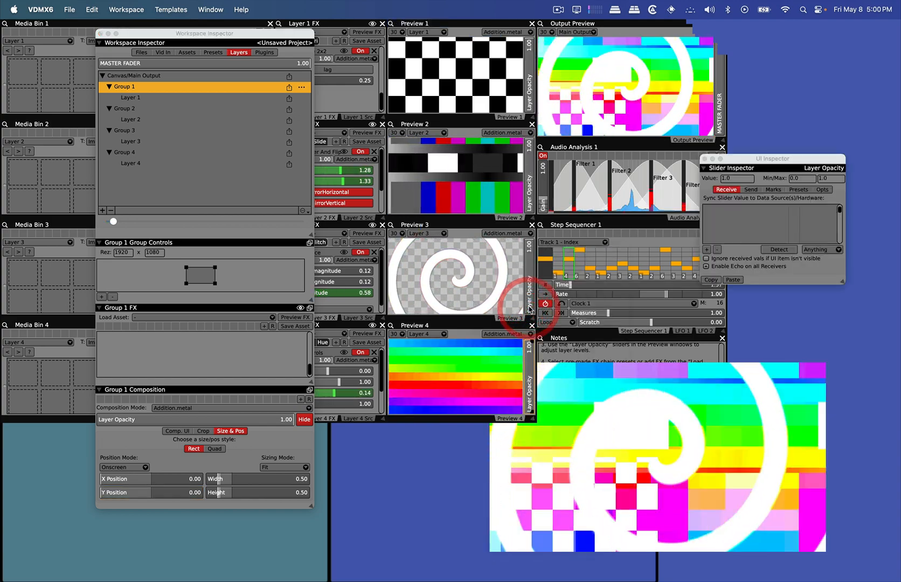
- Set Group 2's composition width and height to 0.50
click(141, 109)
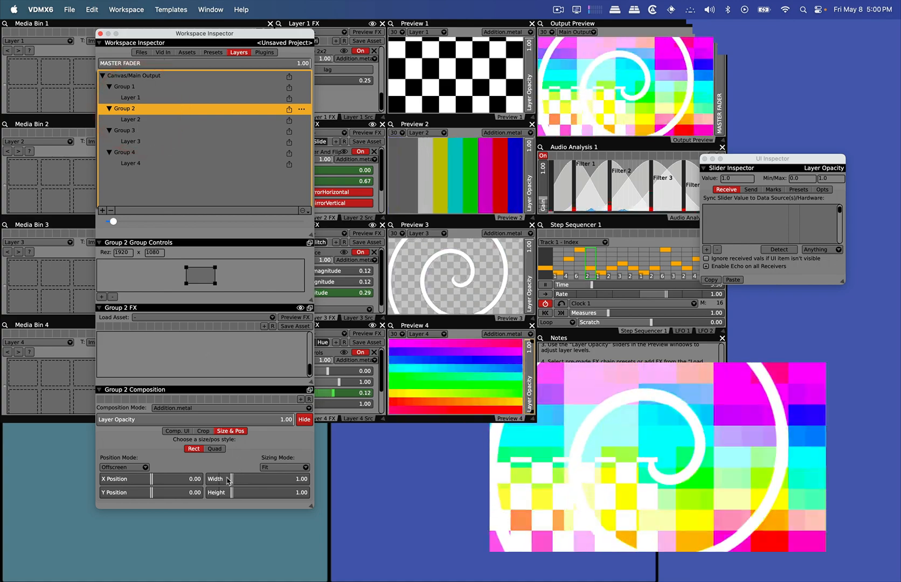
click(219, 479)
click(219, 492)
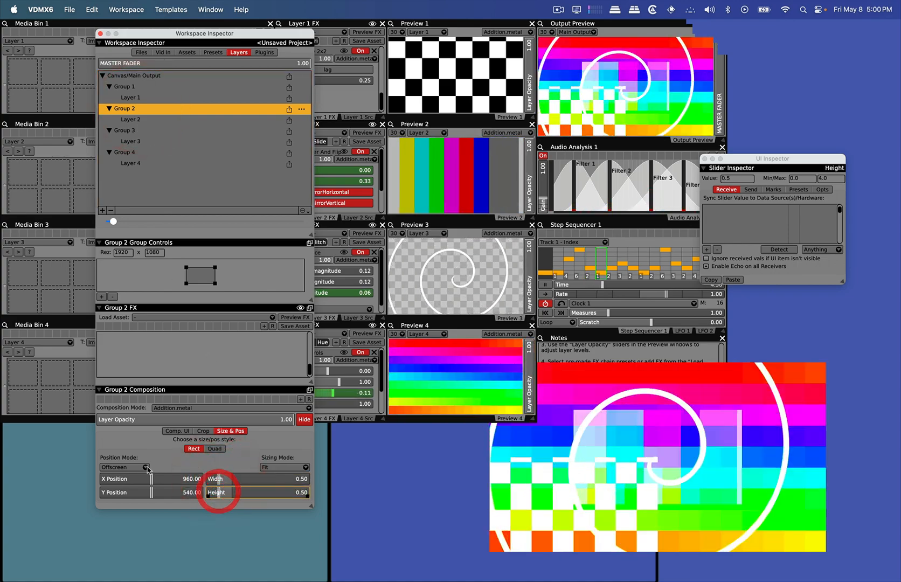
- Set Group 2's position mode to Onscreen, its X position to 0.00 and its Y position to 1080.00
click(146, 468)
click(164, 495)
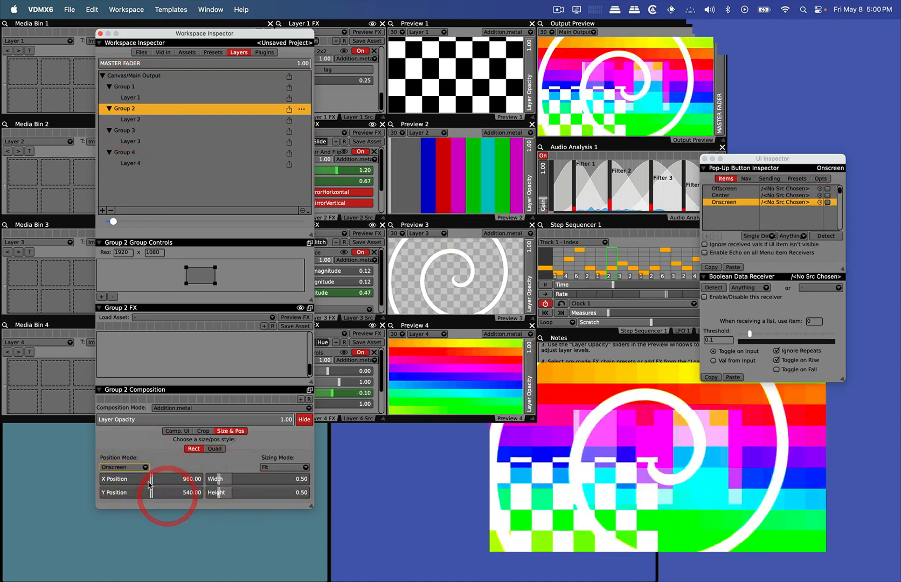
drag(151, 480, 102, 480)
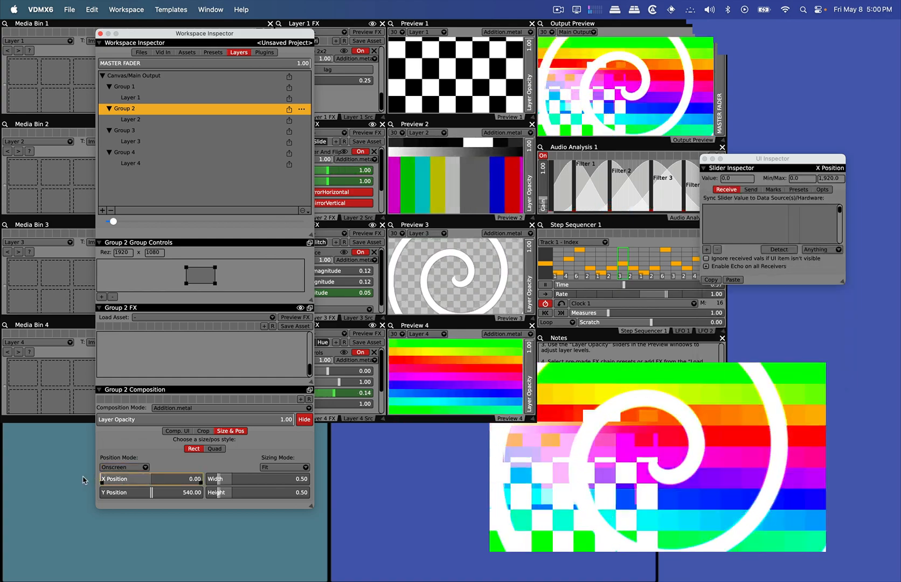
drag(153, 493, 195, 494)
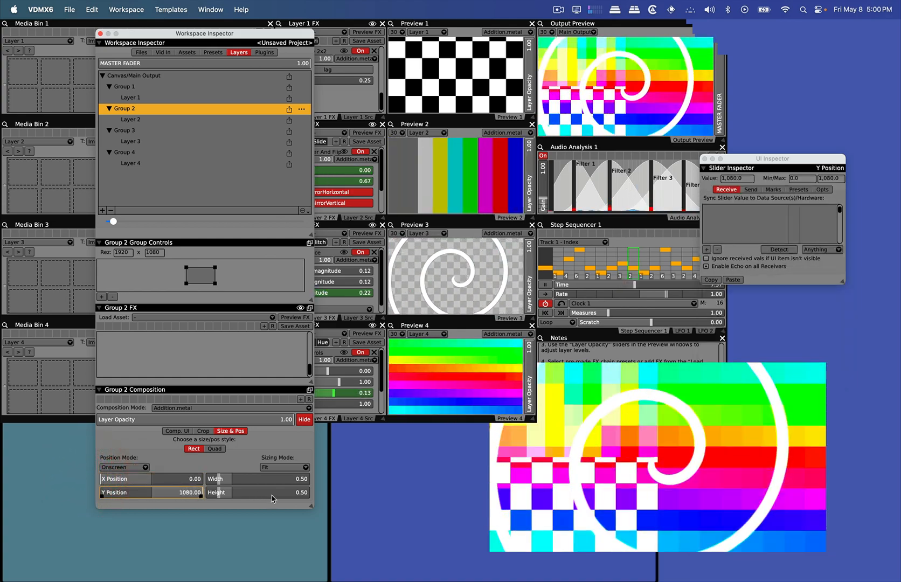
drag(272, 496, 271, 496)
- Set Group 3's position mode to Onscreen and its composition width and height to 0.50
click(146, 130)
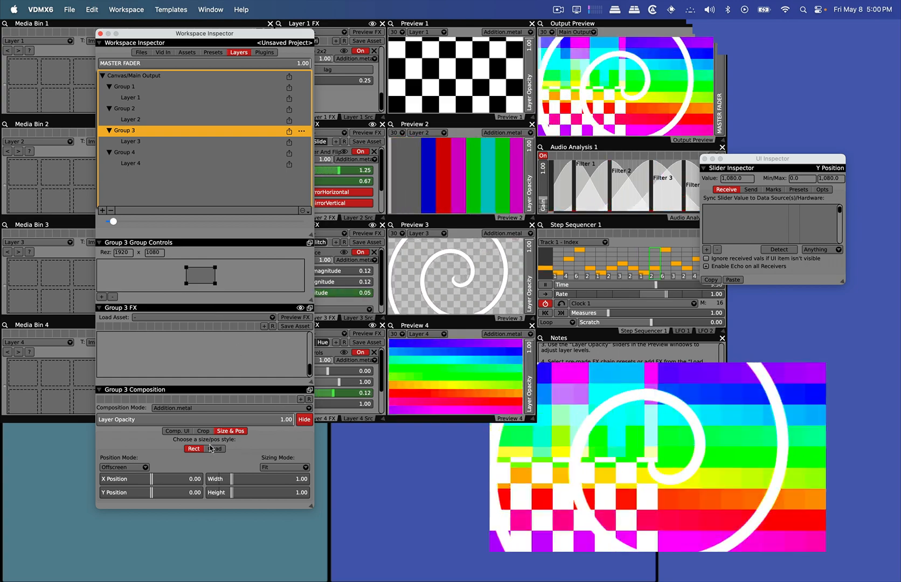
click(147, 467)
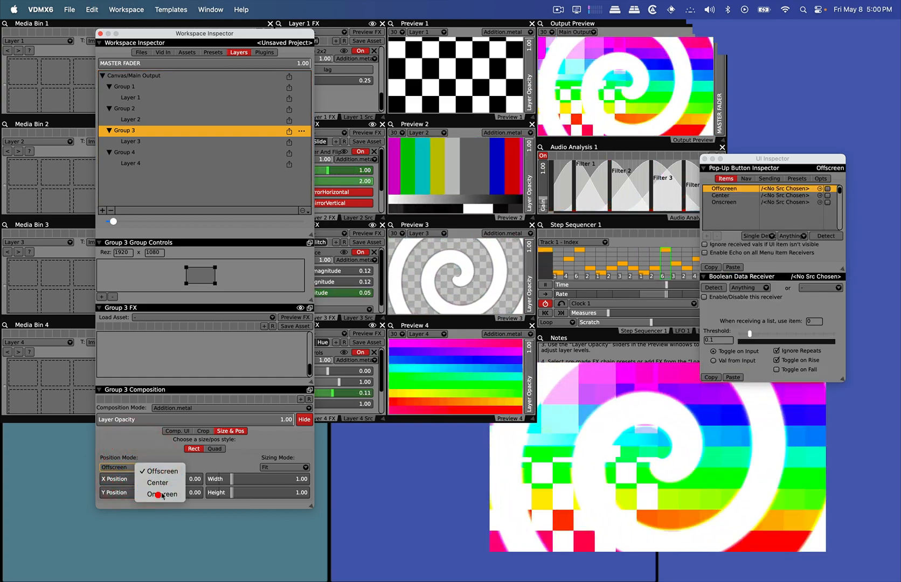
click(158, 495)
drag(232, 480, 218, 481)
click(220, 490)
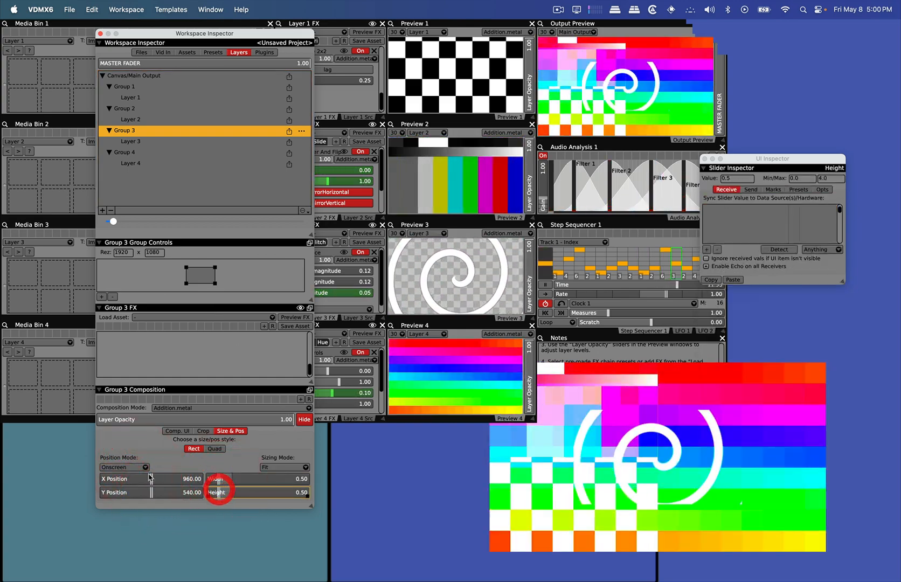
- Set Group 3's X position to 1920.00 and its Y position to 1080.00
drag(152, 478, 244, 493)
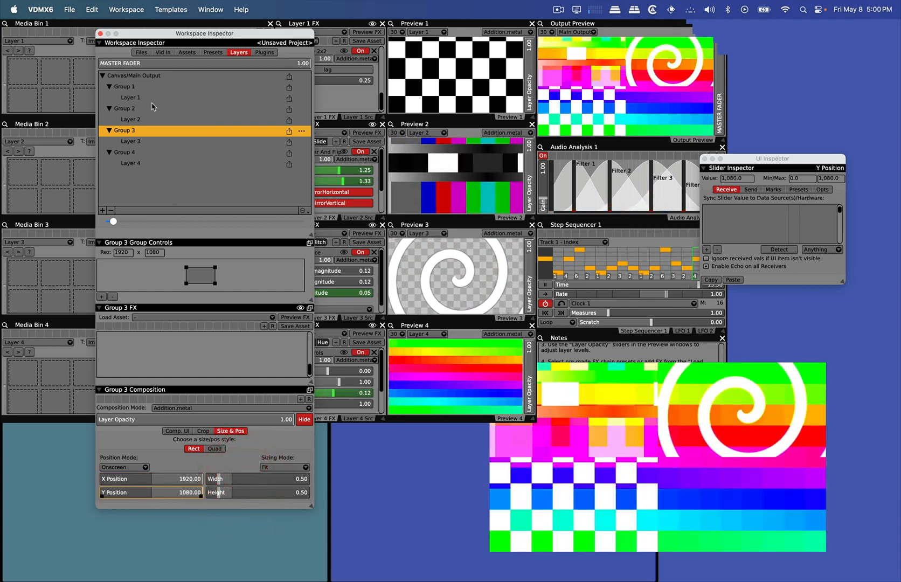
- Set Group 4's composition width and height to 0.50, position mode to Onscreen, X position to 1920.00 and Y position to 0.00
click(125, 151)
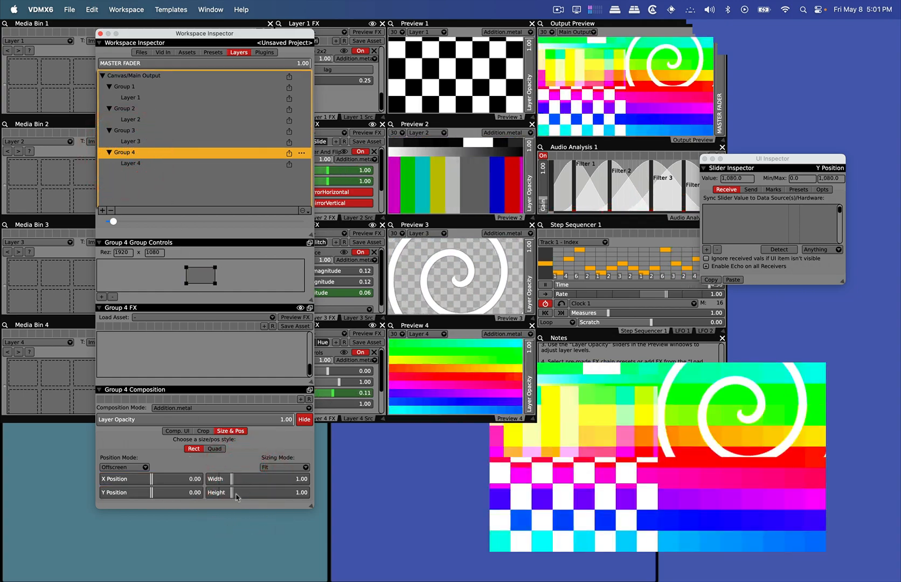
drag(233, 495, 218, 478)
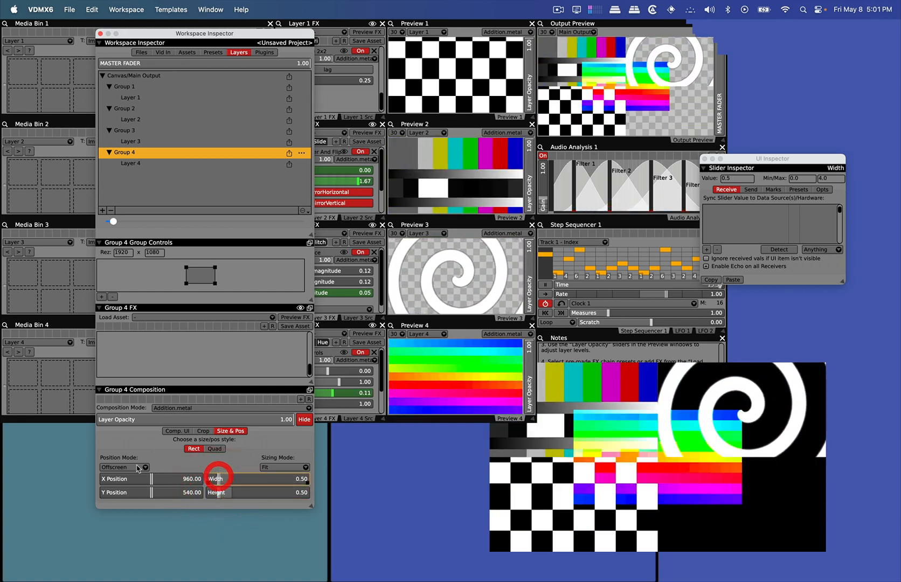
click(135, 467)
click(154, 497)
click(171, 479)
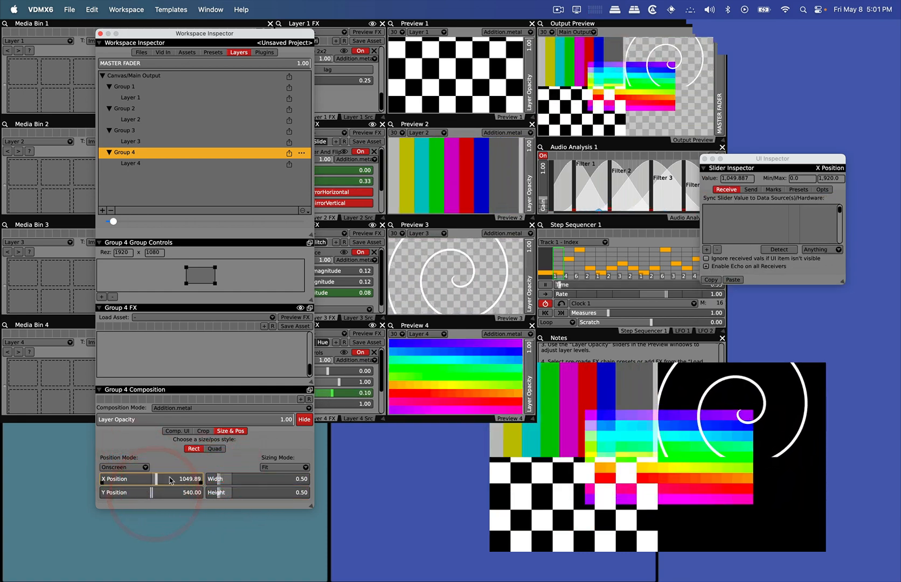
drag(183, 492, 48, 491)
- Reposition and enlarge the floating main output window to inspect the four-quadrant layout
drag(677, 433, 563, 309)
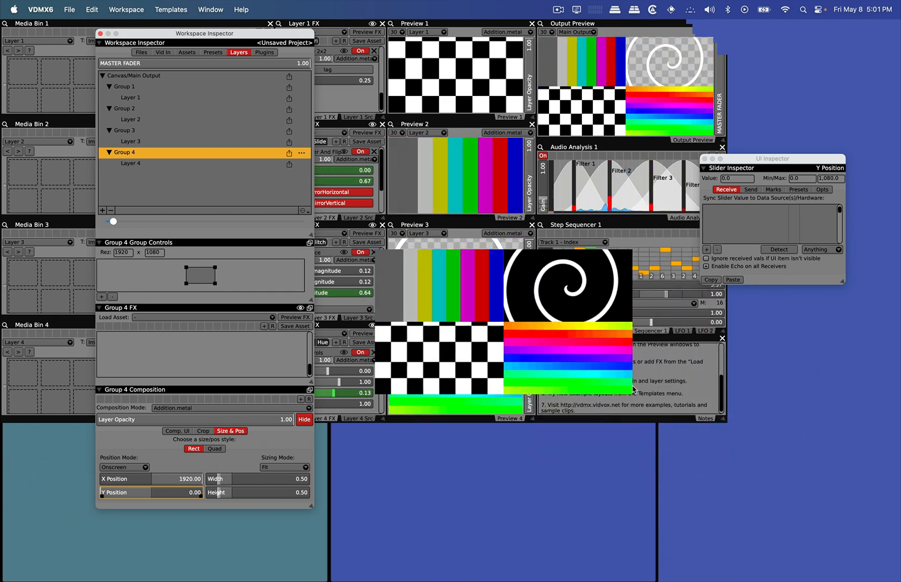
drag(711, 439, 797, 525)
drag(714, 438, 665, 491)
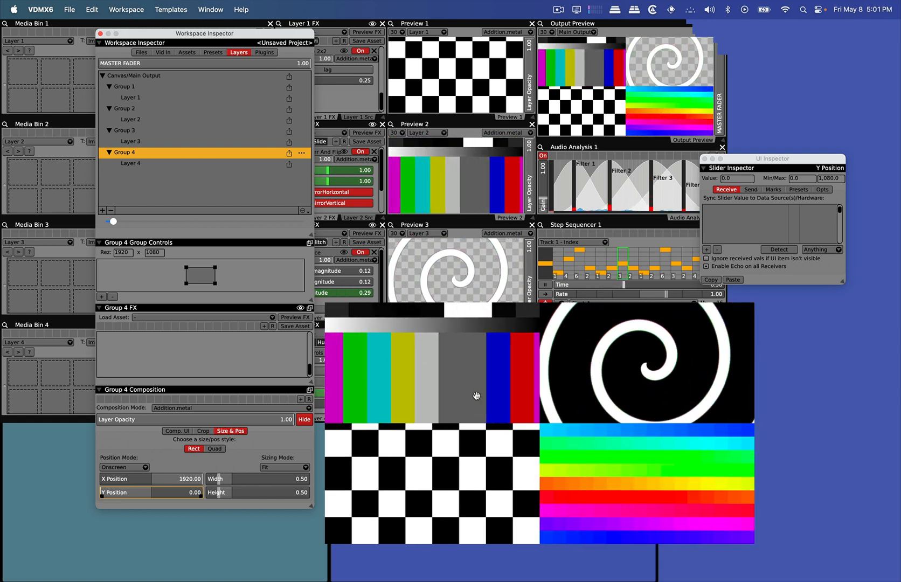
- Switch the output options to Advanced mode, enlarge the options window to review the four outputs' settings, and close it
key(super+f)
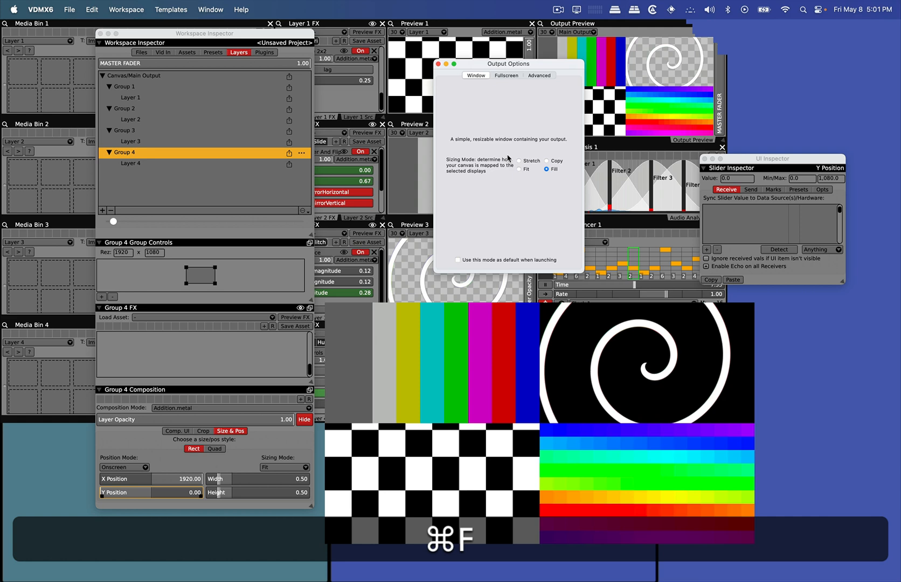
click(541, 76)
drag(559, 65, 380, 80)
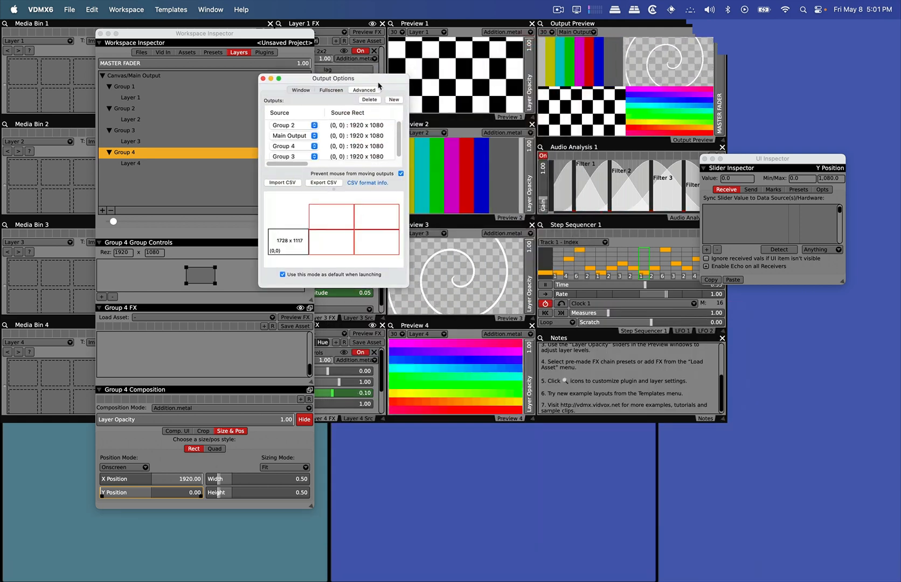
drag(407, 289, 697, 427)
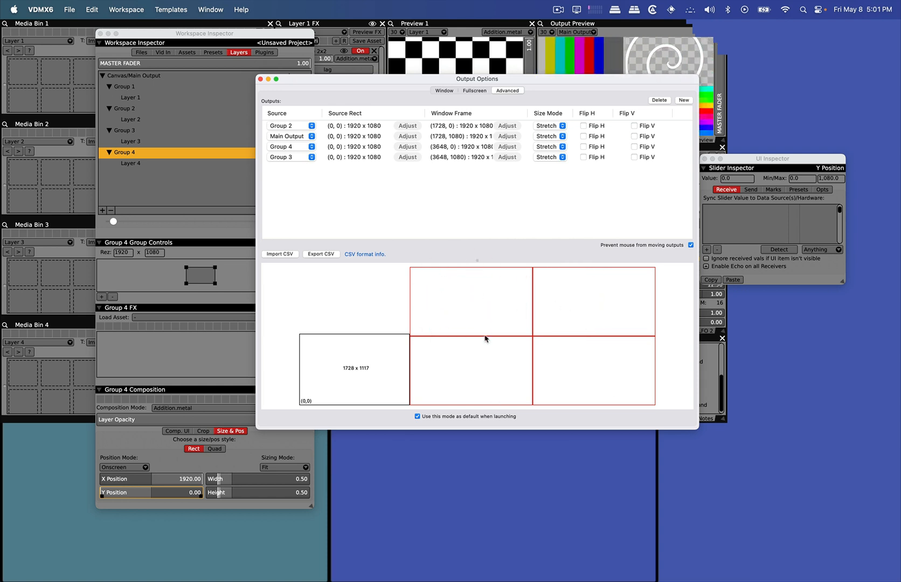
click(335, 126)
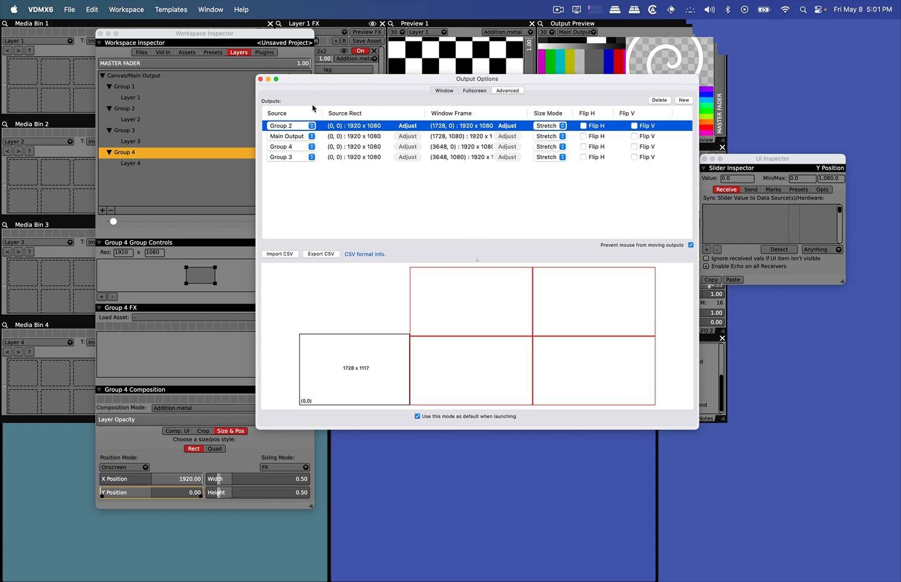
click(261, 80)
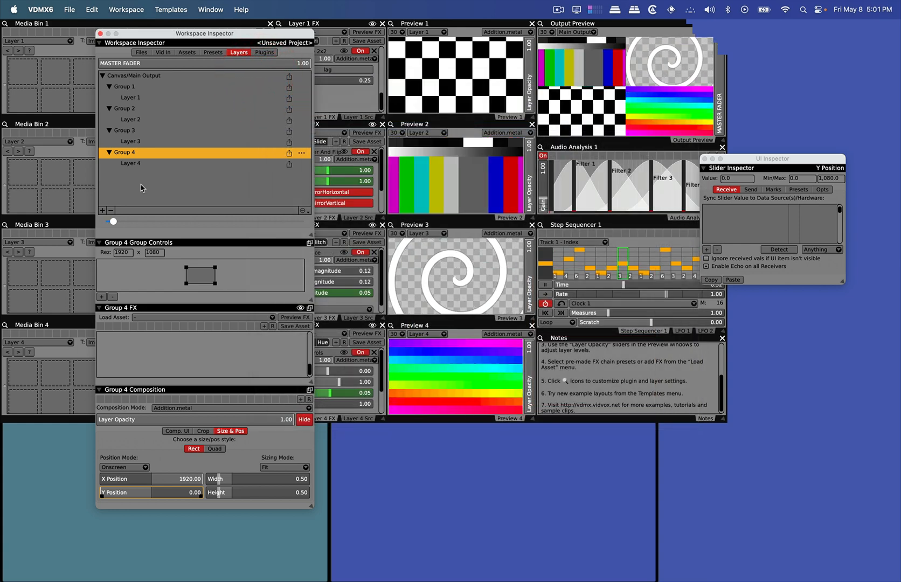